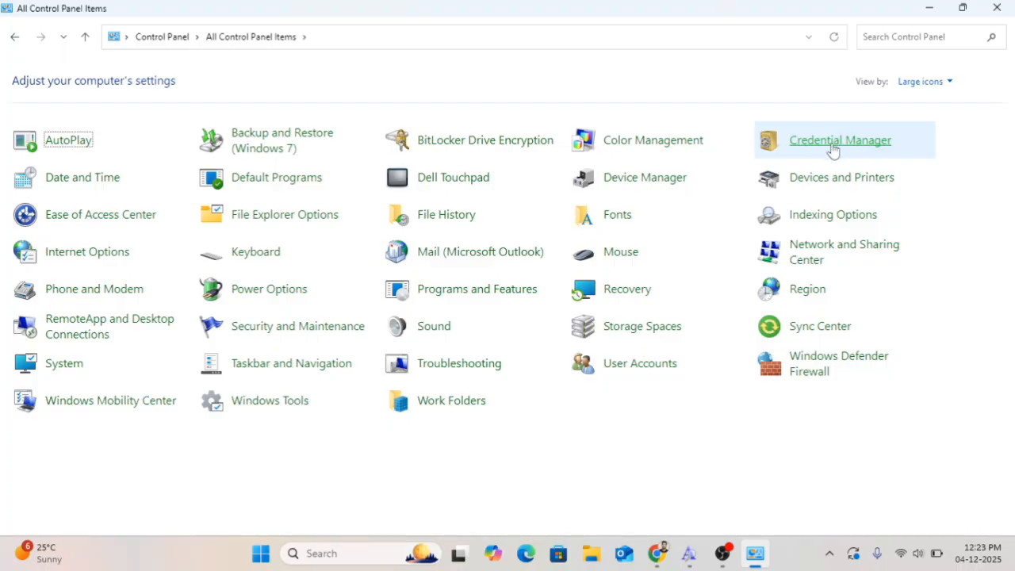
Open Credential Manager and switch between the Windows and Web credential lists
left_click(833, 147)
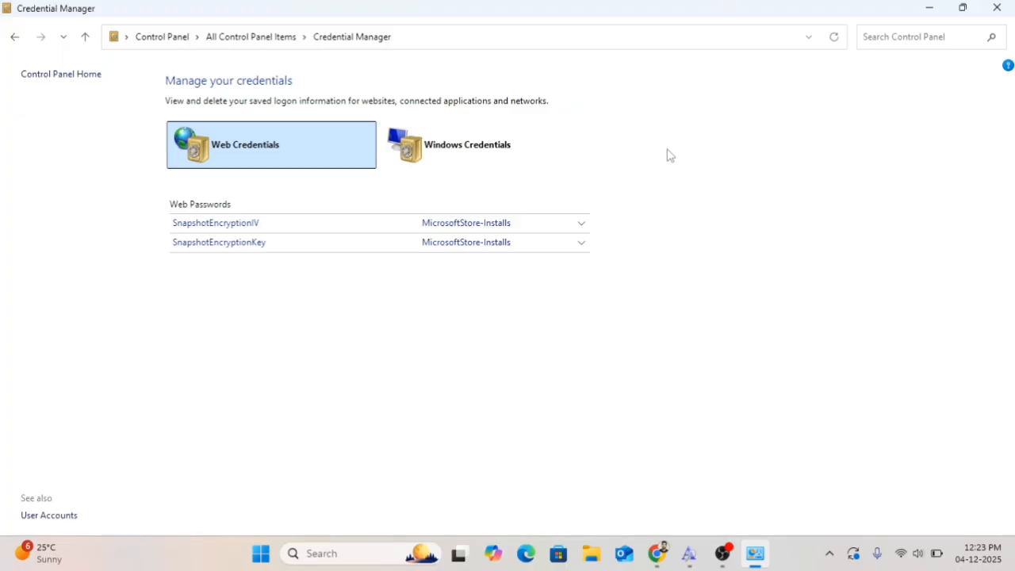
left_click(472, 161)
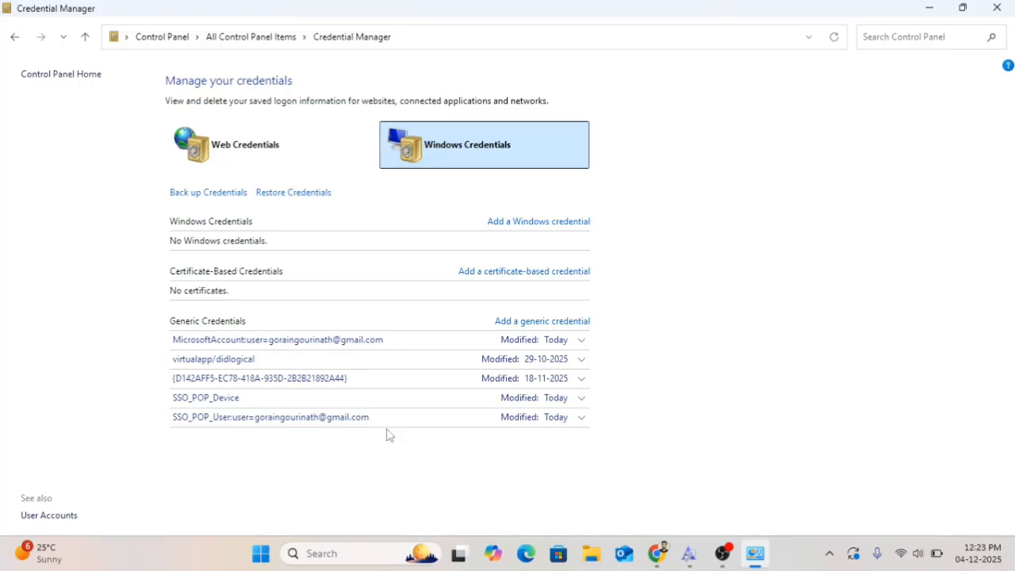
left_click(252, 154)
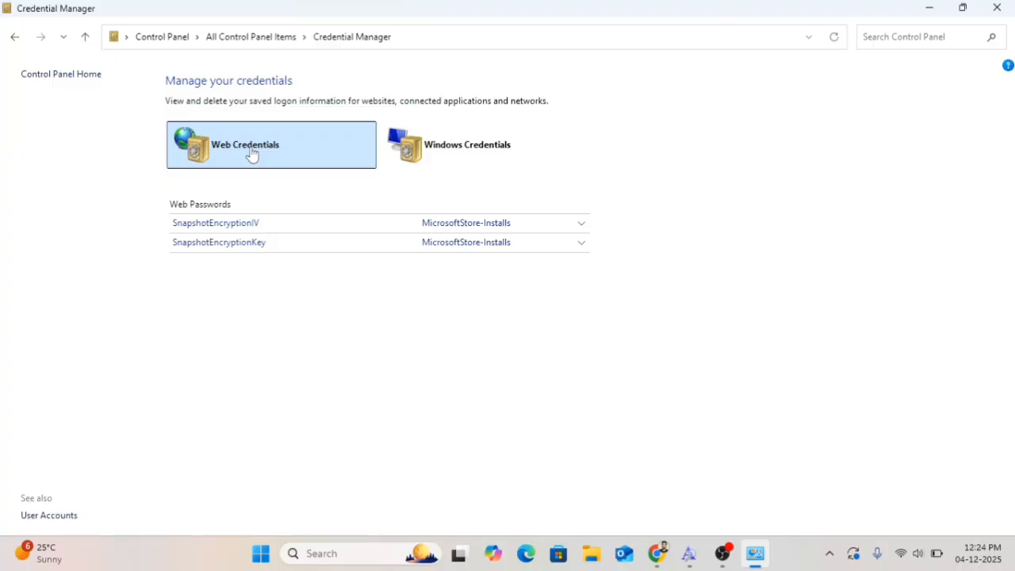
Expand and collapse the SnapshotEncryptionIV web password entry to inspect its details
left_click(583, 227)
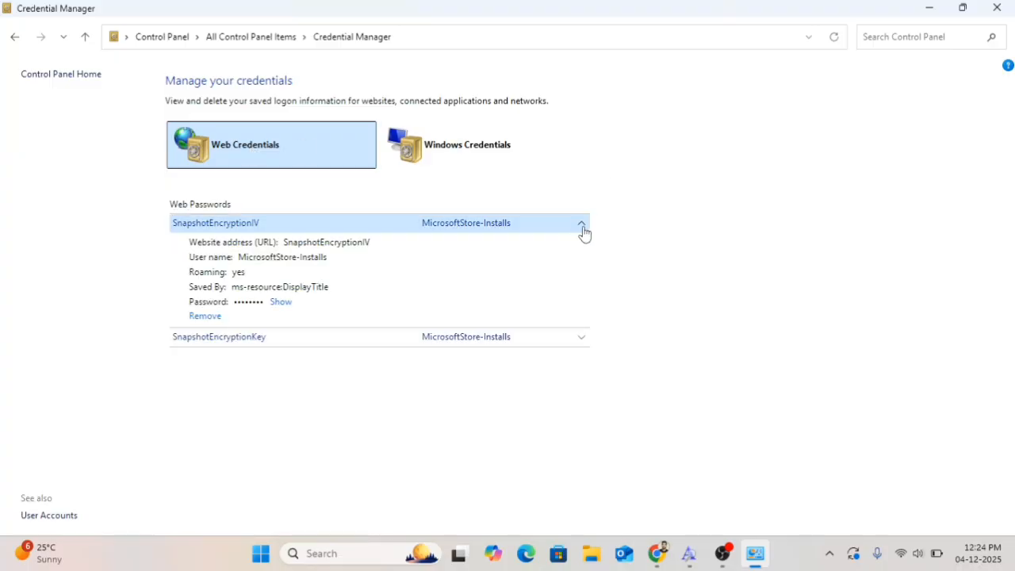
left_click(584, 230)
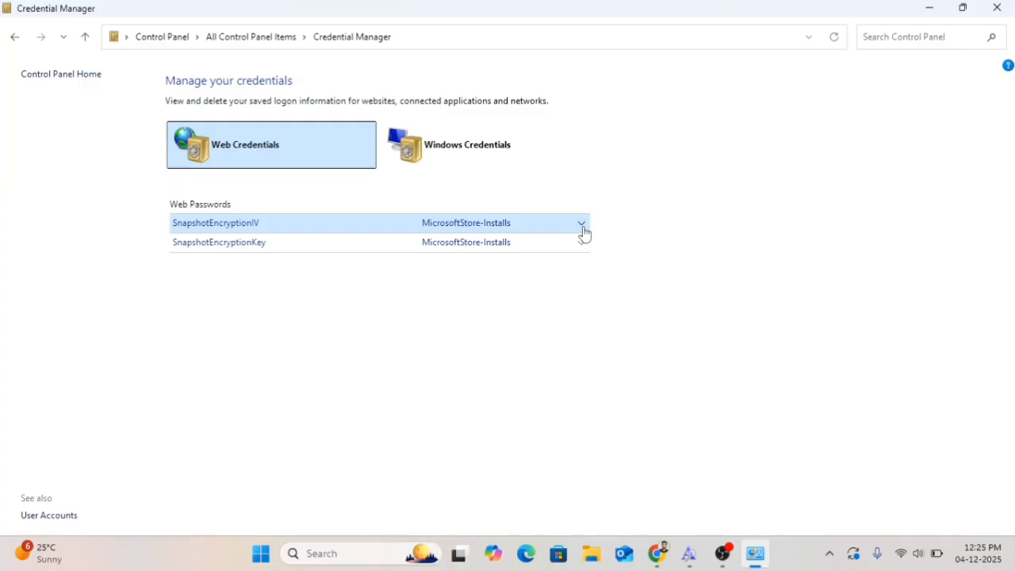
left_click(583, 228)
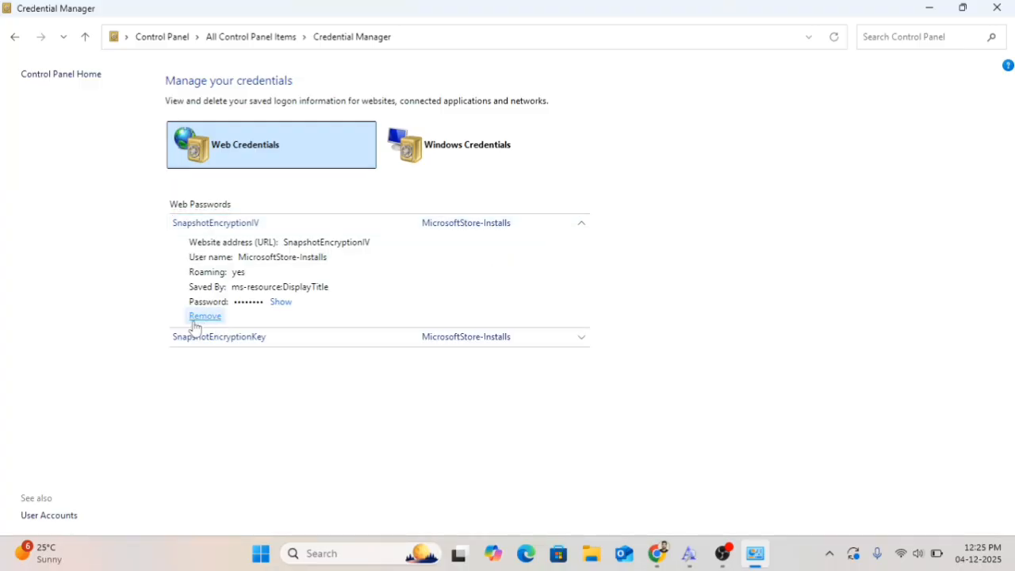
left_click(578, 229)
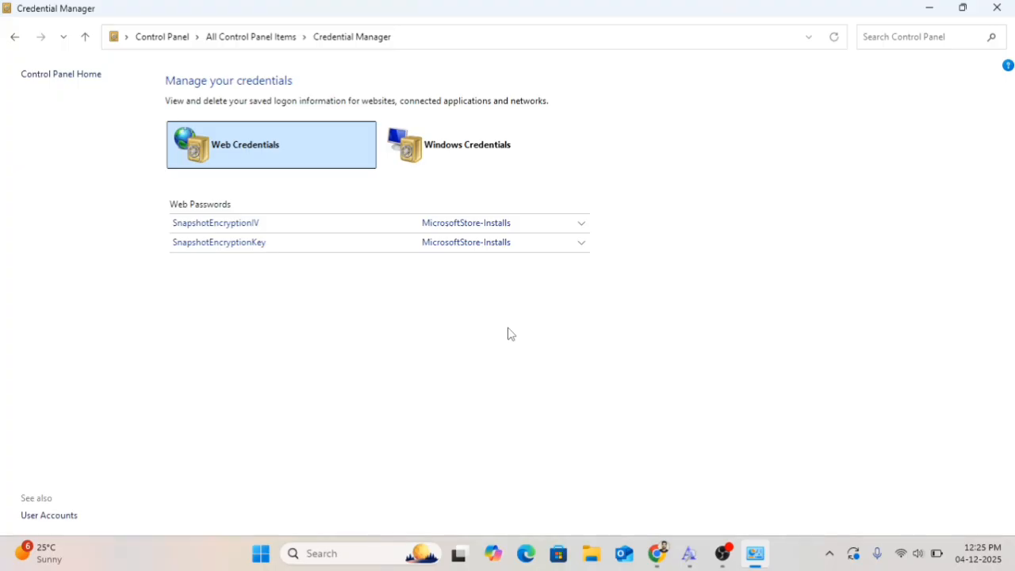
Show Windows credentials and expand the virtualapp/didlogical generic credential to inspect its details
left_click(472, 153)
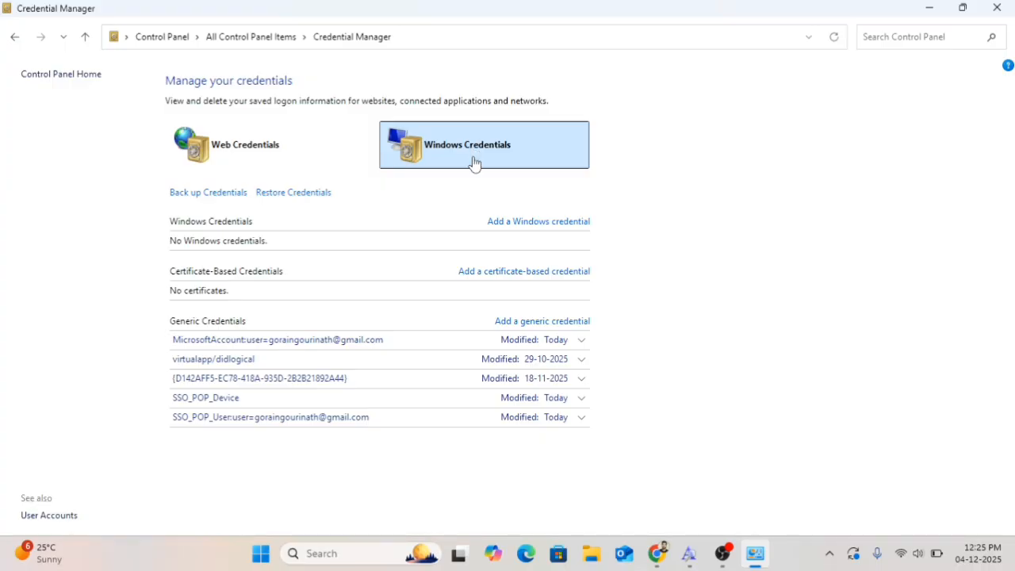
left_click(577, 365)
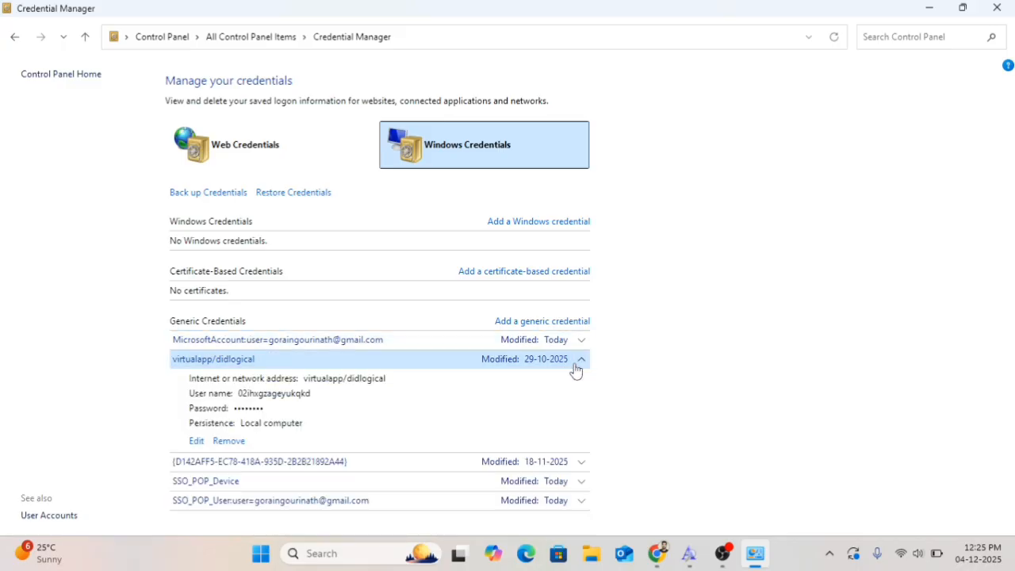
left_click(577, 366)
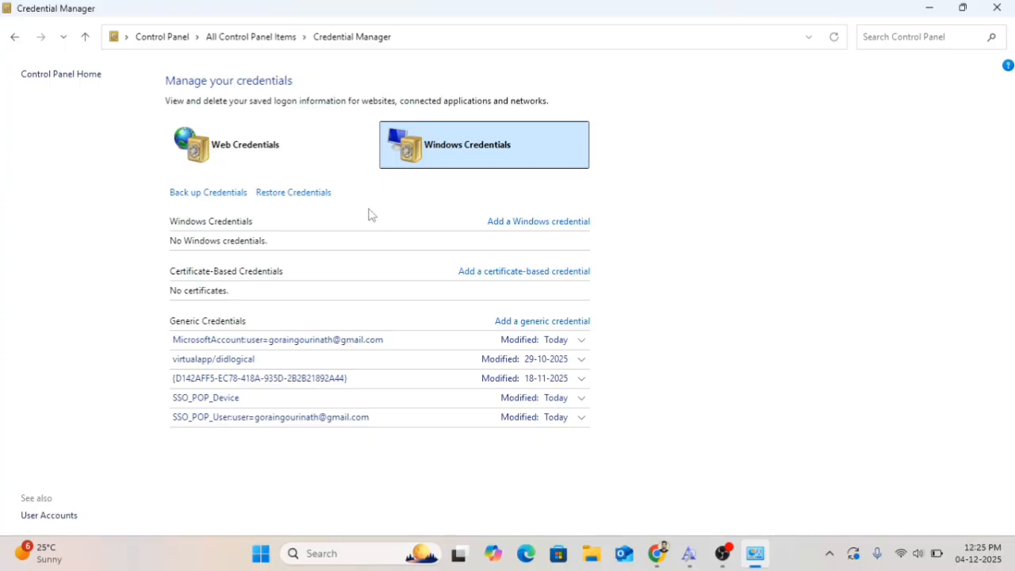
Return to All Control Panel Items and change the time zone to (UTC+06:00) Dhaka in Date and Time
left_click(89, 46)
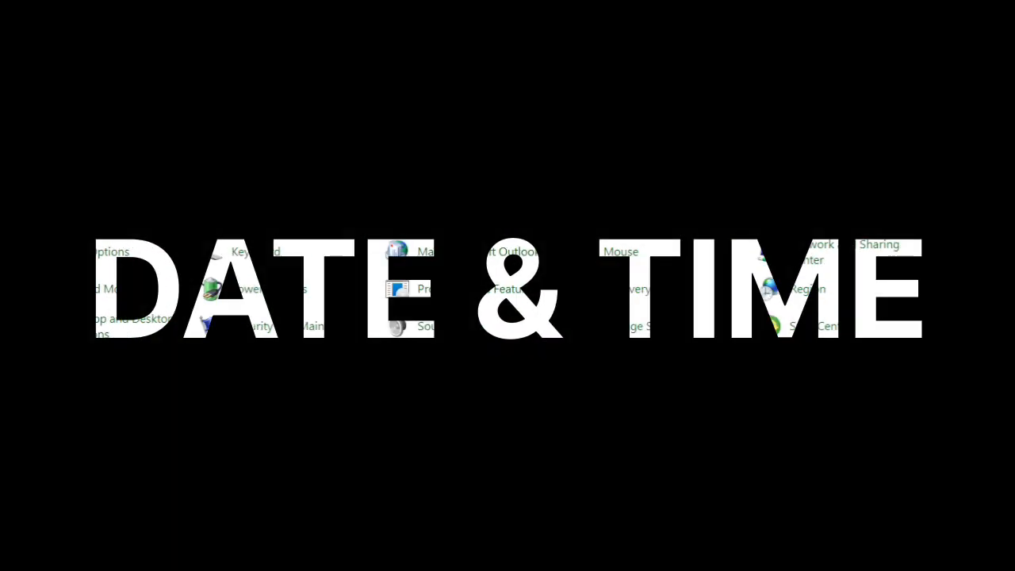
left_click(255, 177)
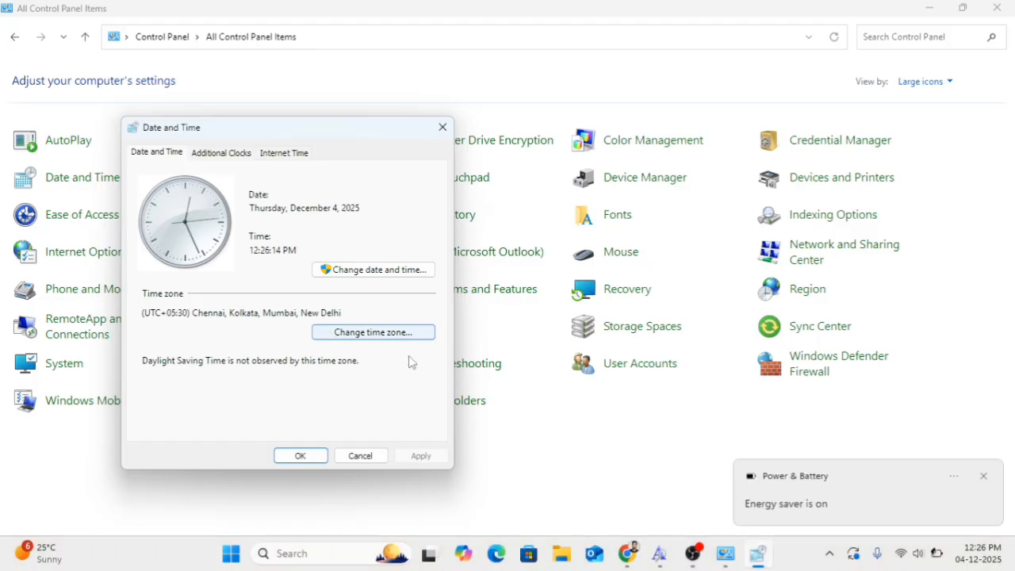
left_click(364, 338)
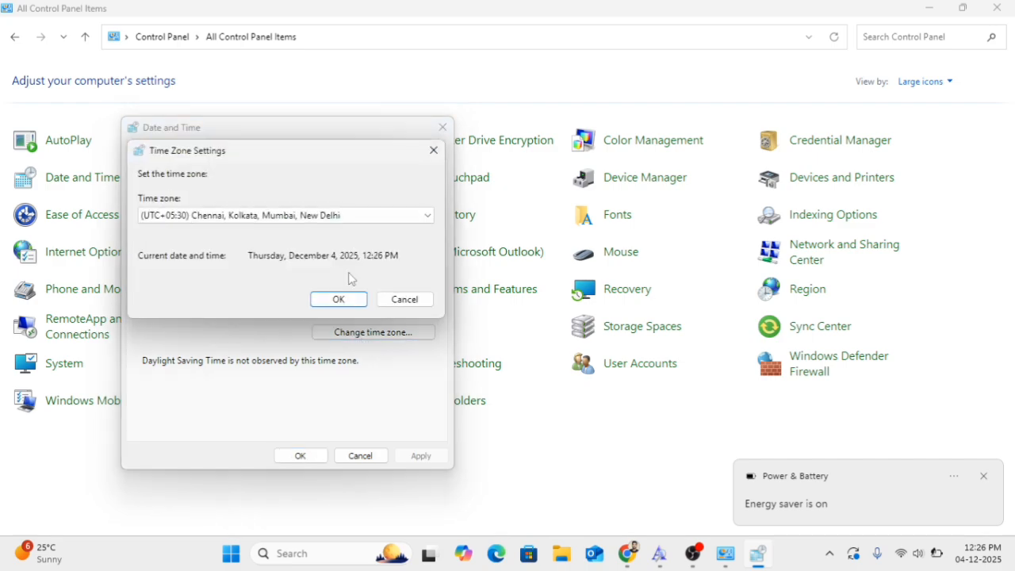
left_click(428, 219)
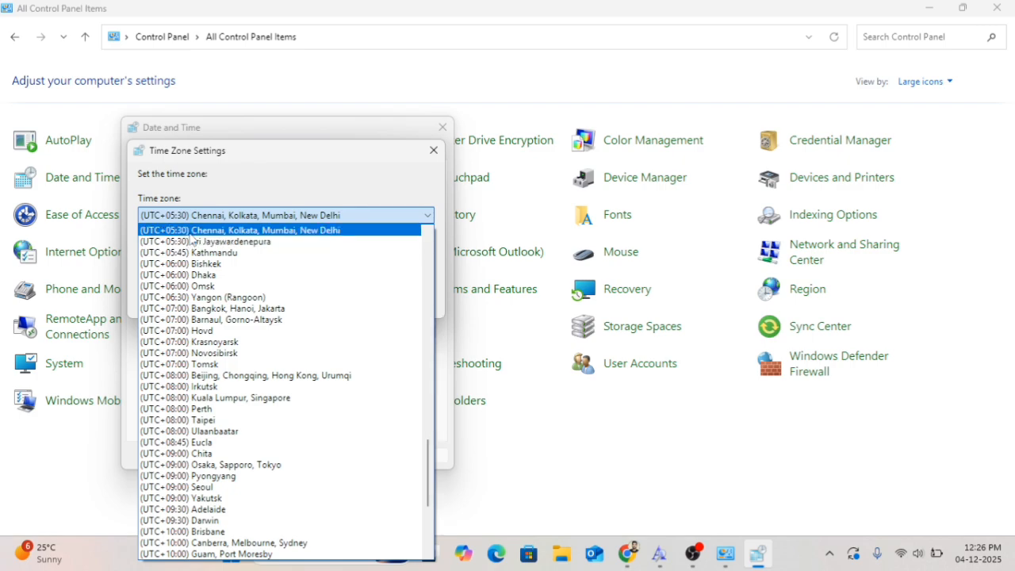
left_click(435, 156)
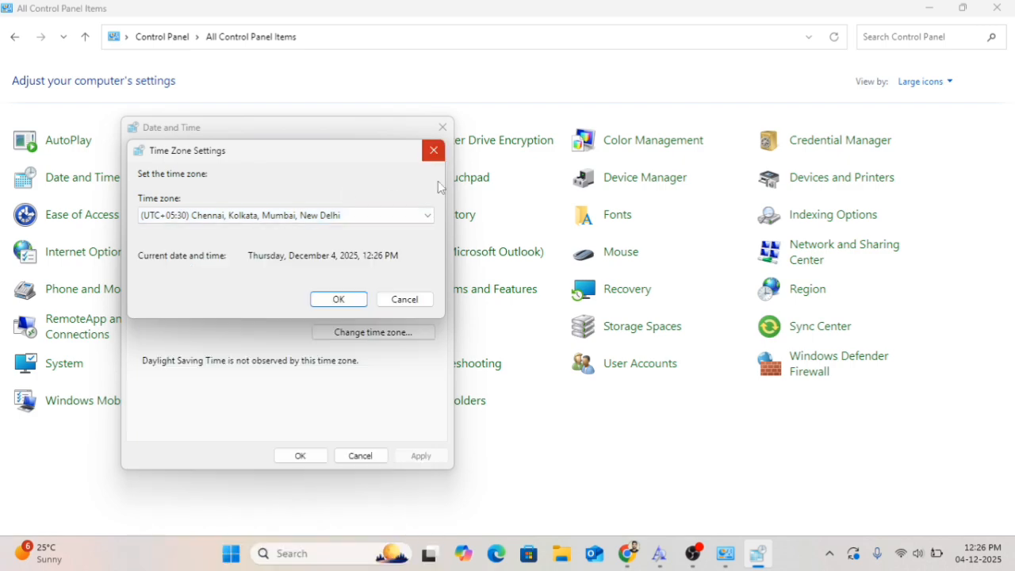
left_click(428, 216)
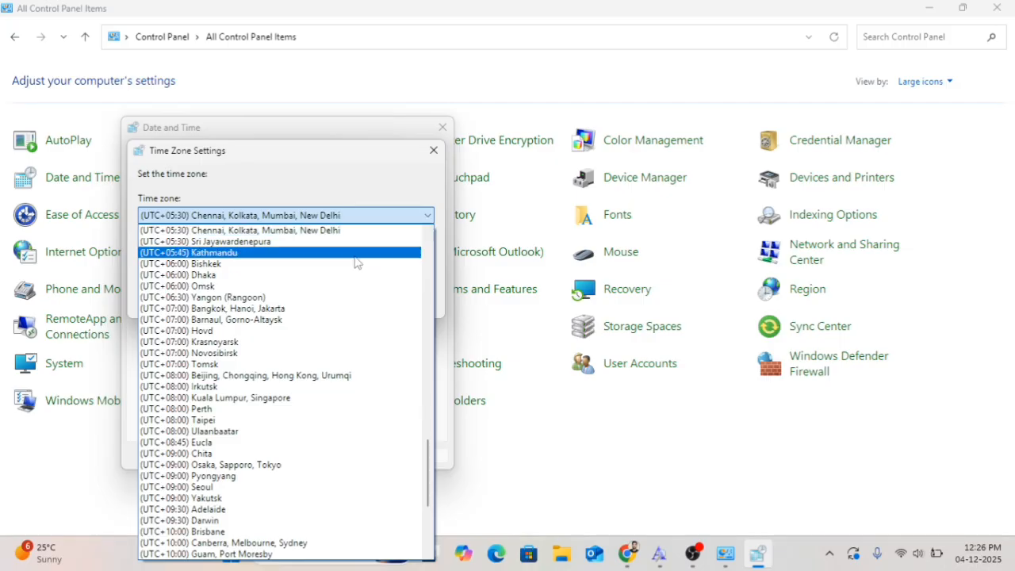
left_click(289, 284)
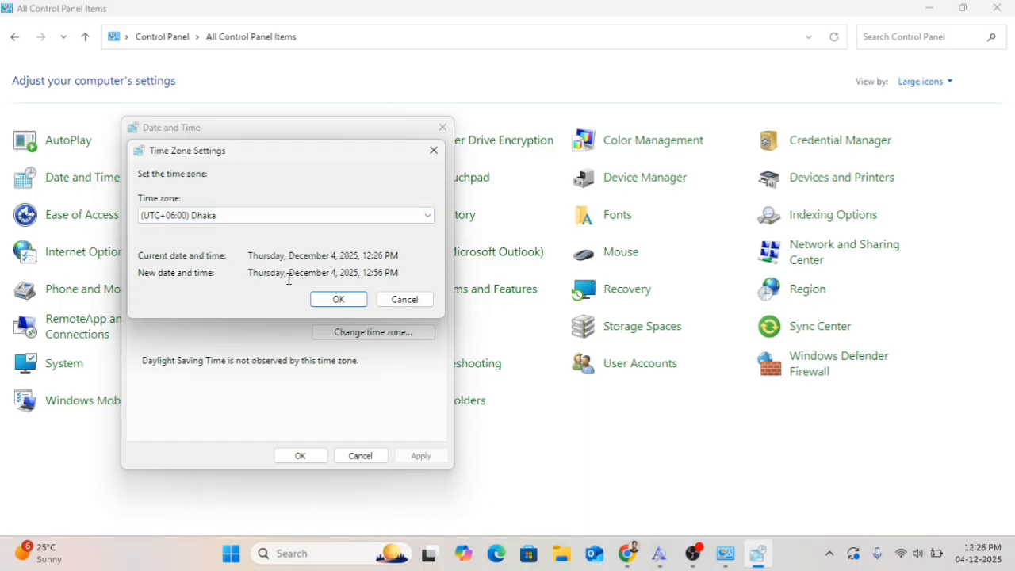
left_click(340, 301)
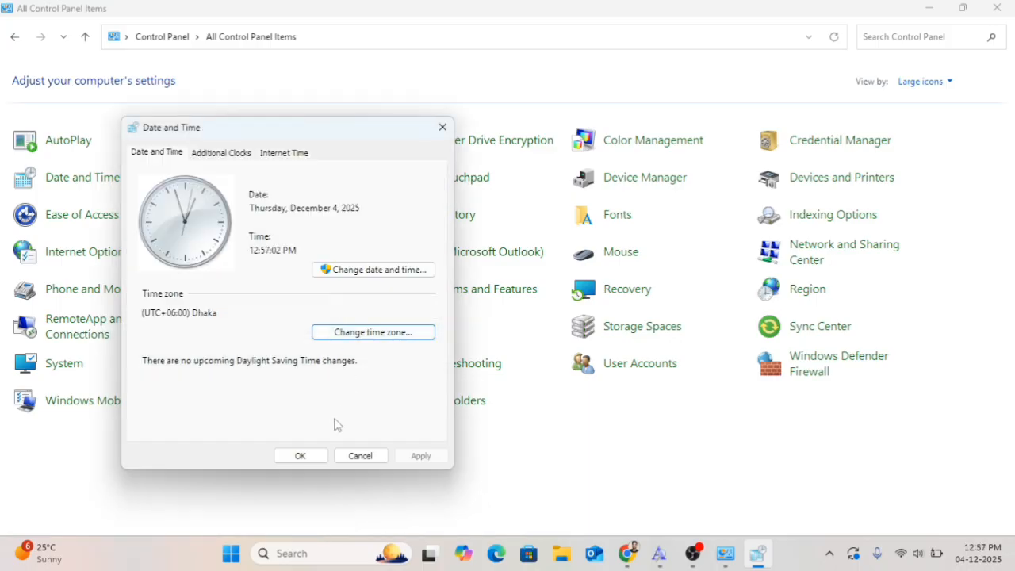
left_click(300, 456)
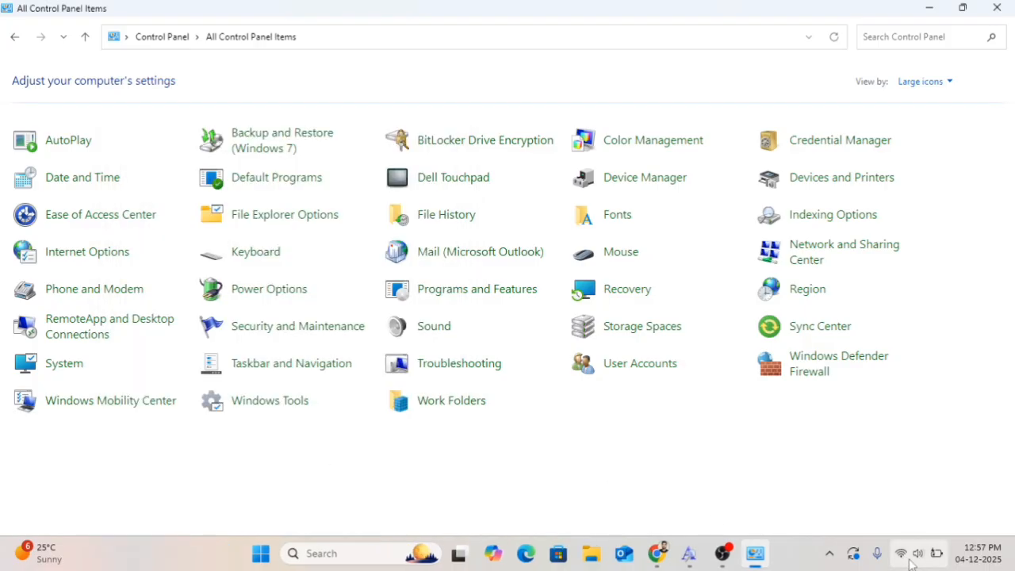
Set the time zone back to (UTC+05:30) Chennai, Kolkata, Mumbai, New Delhi and close Date and Time
mouse_move(983, 551)
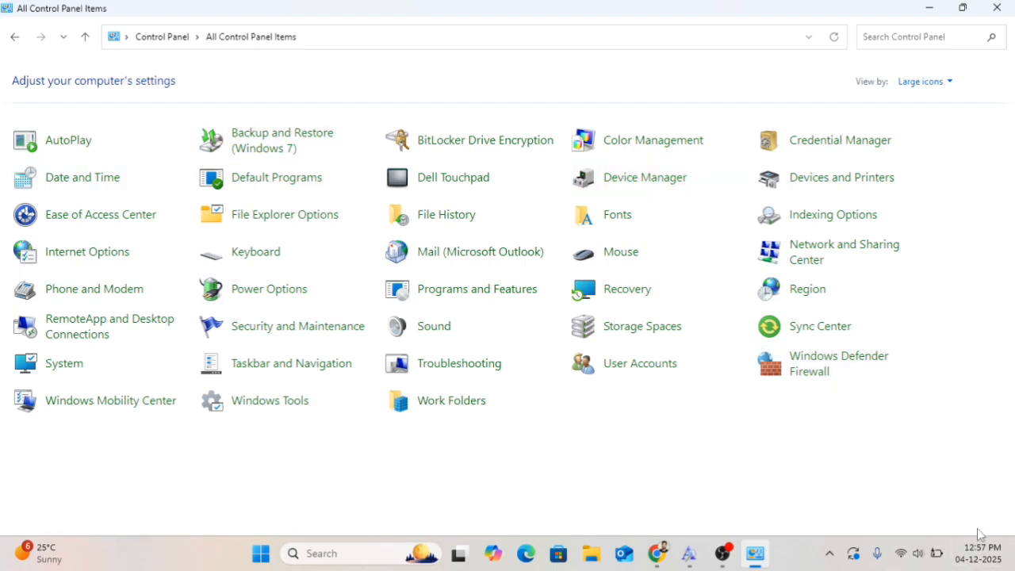
left_click(82, 188)
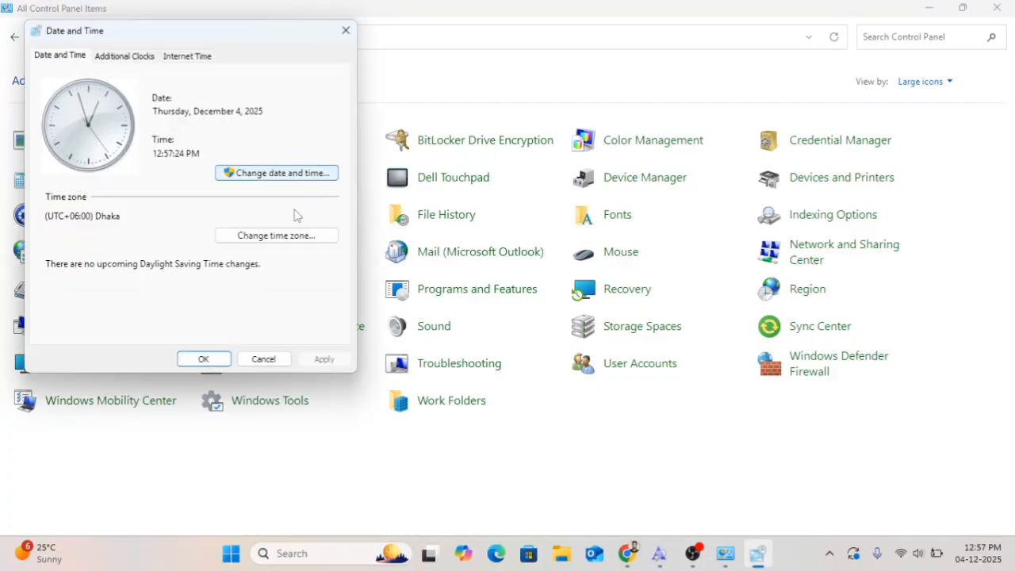
left_click(279, 238)
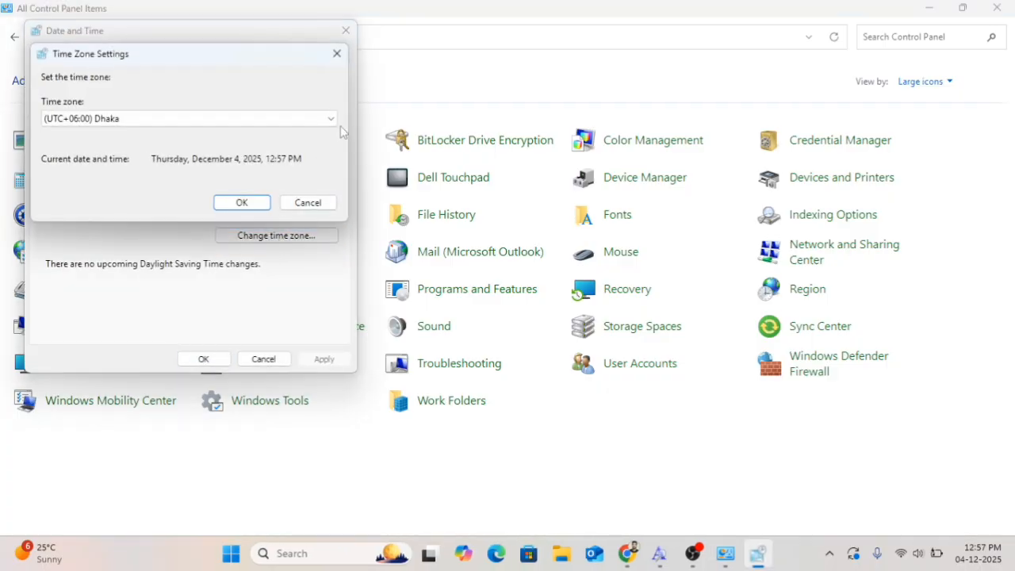
left_click(331, 121)
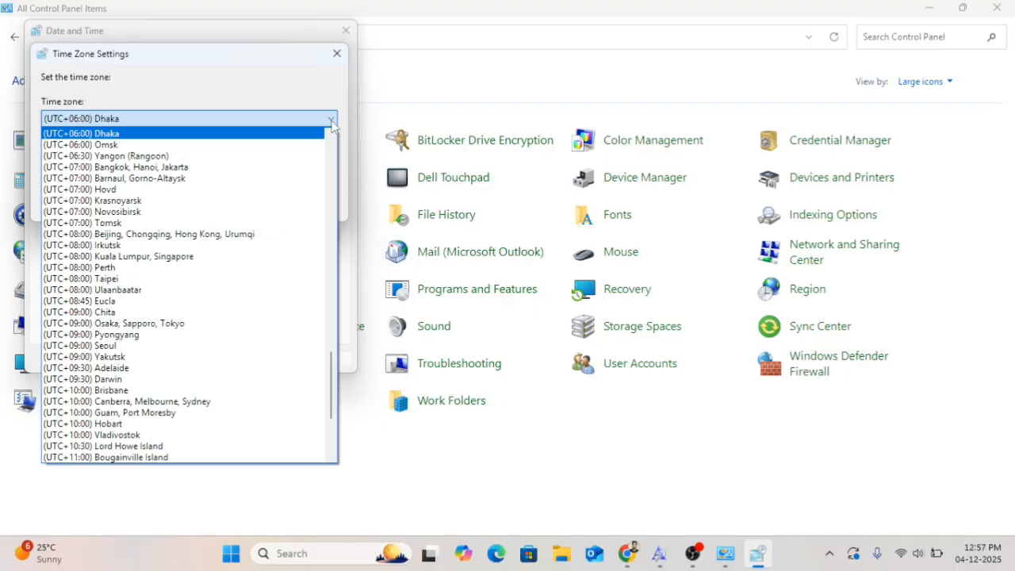
scroll(211, 318, "down", 4)
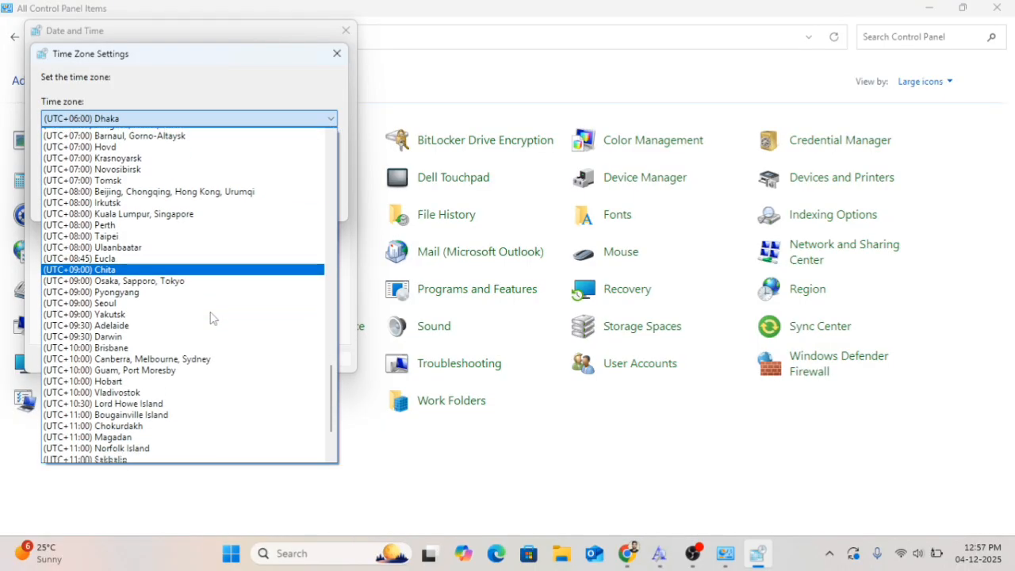
scroll(211, 317, "down", 1)
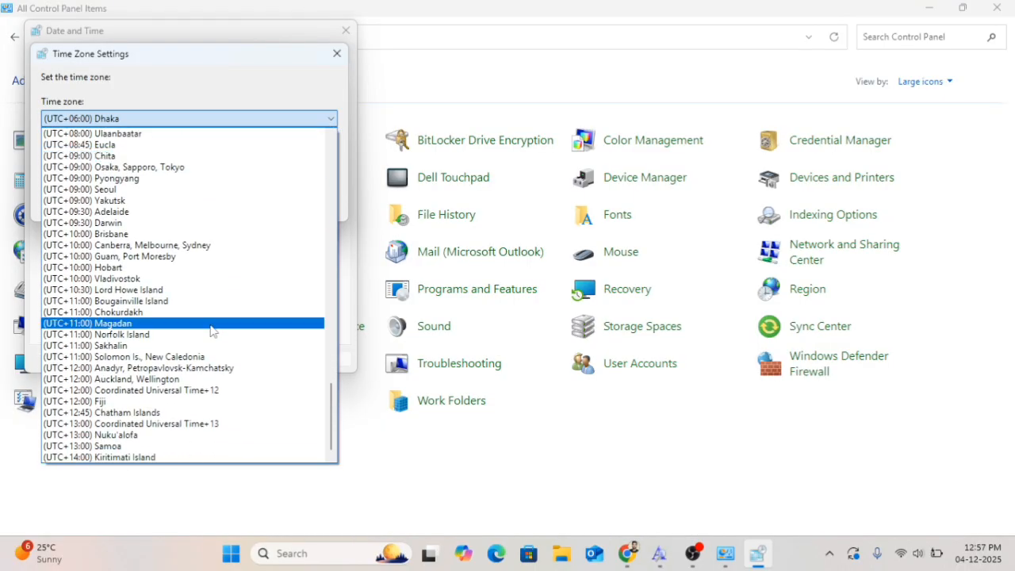
scroll(202, 366, "up", 4)
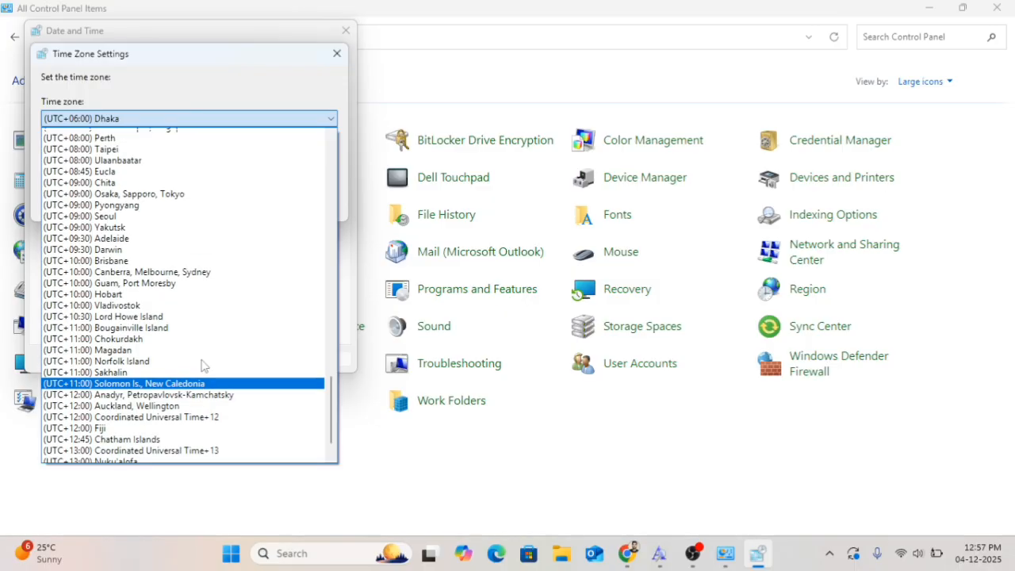
scroll(202, 366, "up", 4)
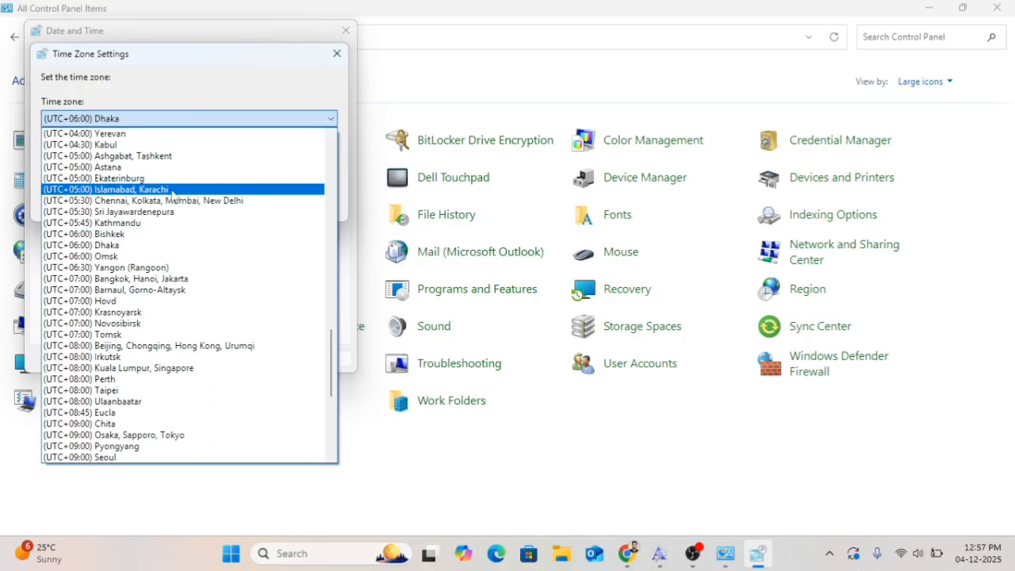
left_click(169, 195)
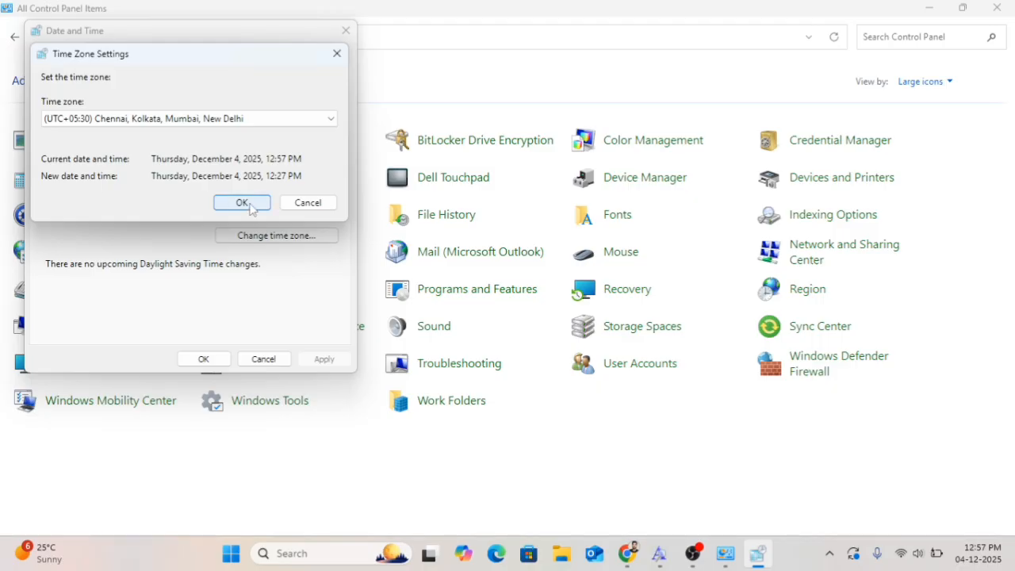
left_click(222, 203)
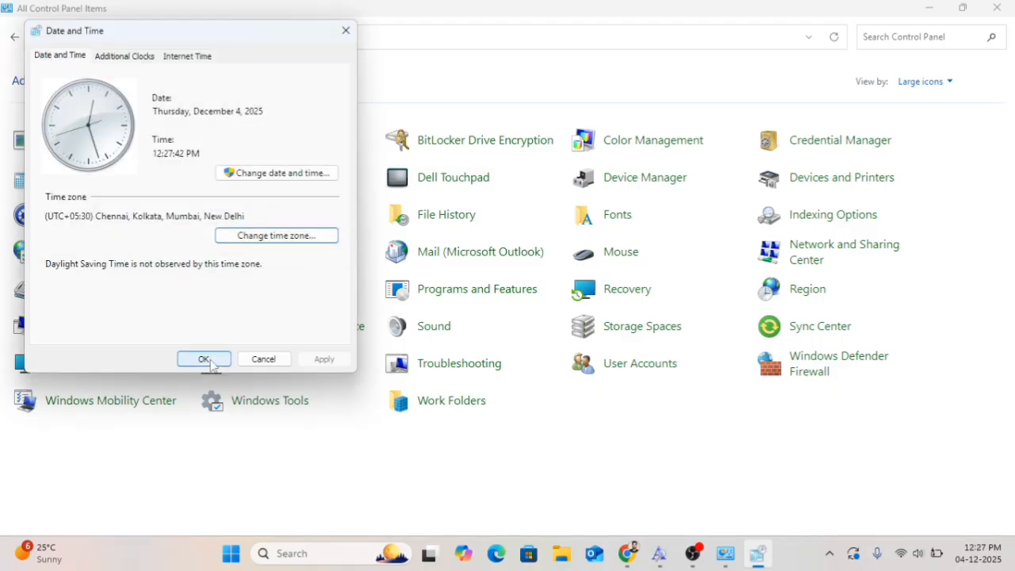
left_click(204, 359)
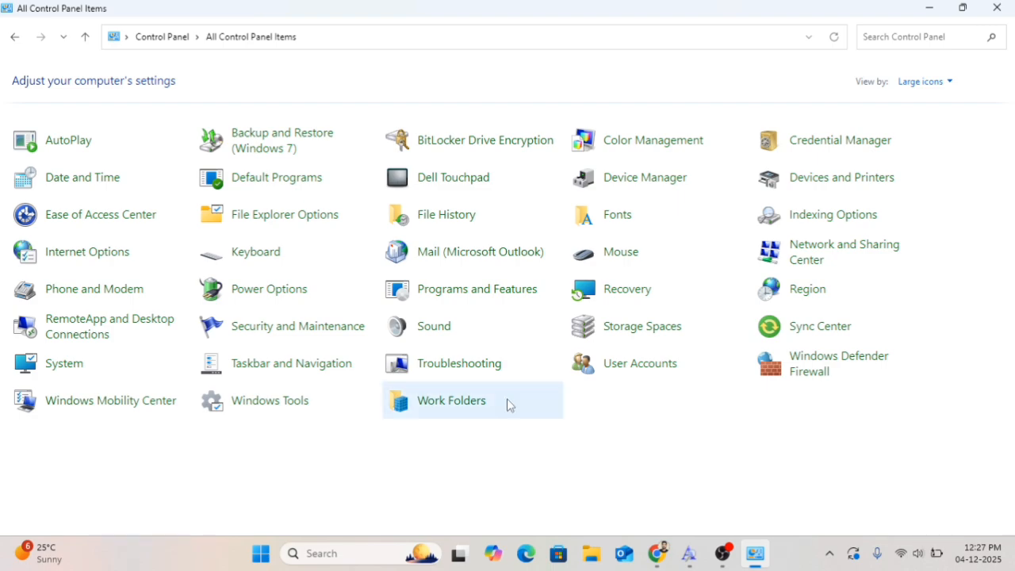
Set the system time to 5:28 PM on December 4, 2025 and close Date and Time
left_click(82, 178)
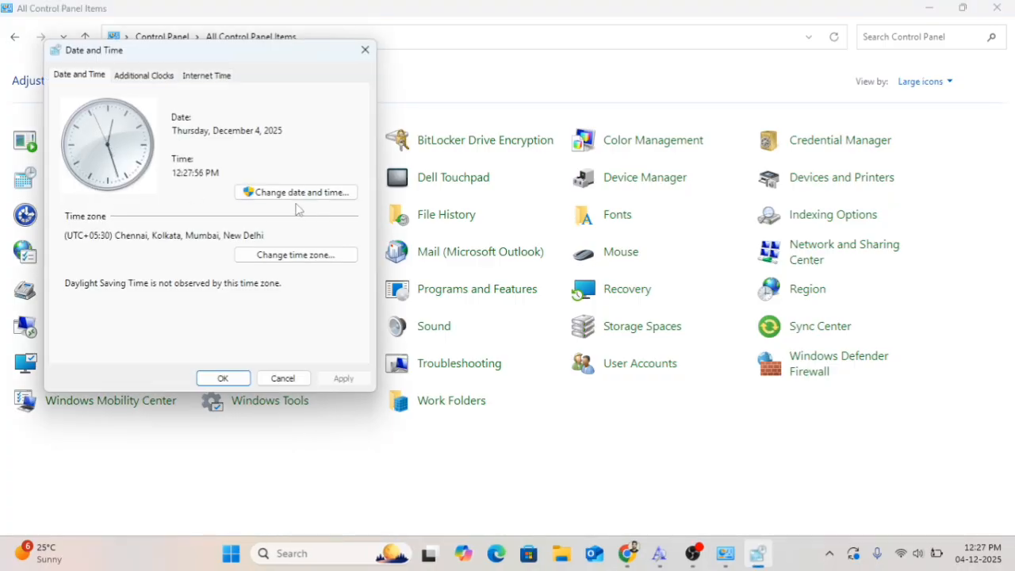
left_click(291, 198)
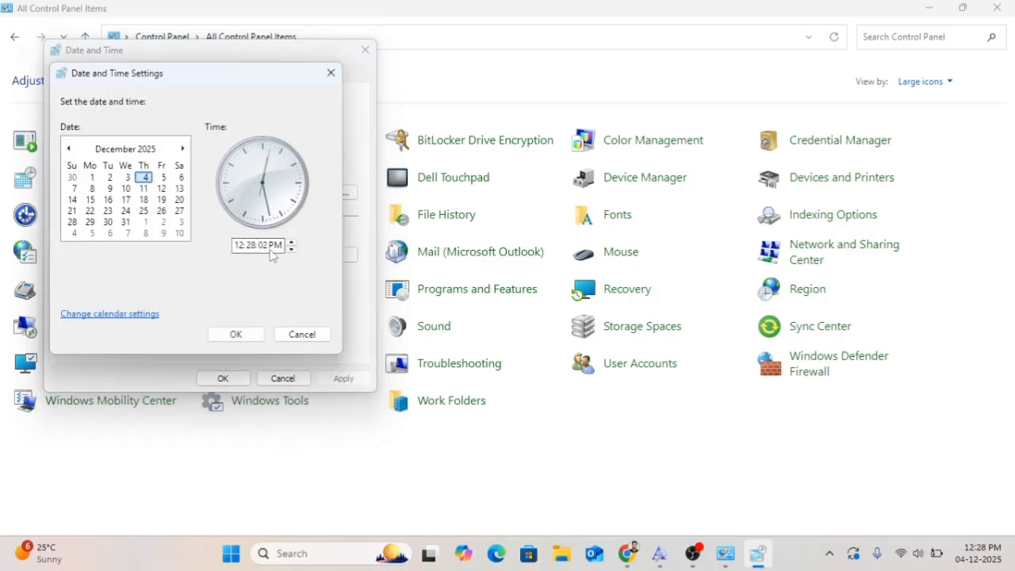
left_click(243, 246)
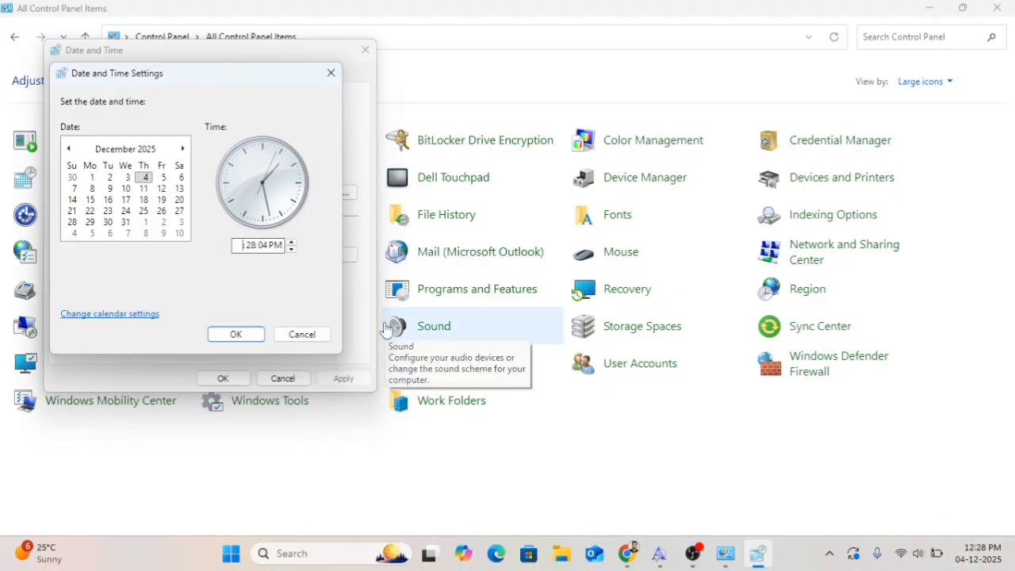
left_click(236, 334)
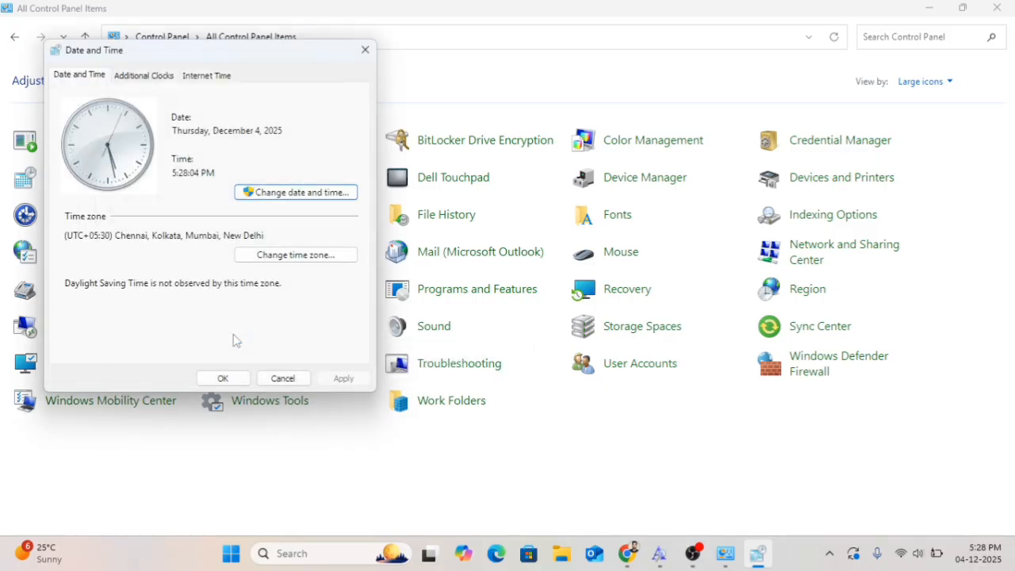
left_click(224, 380)
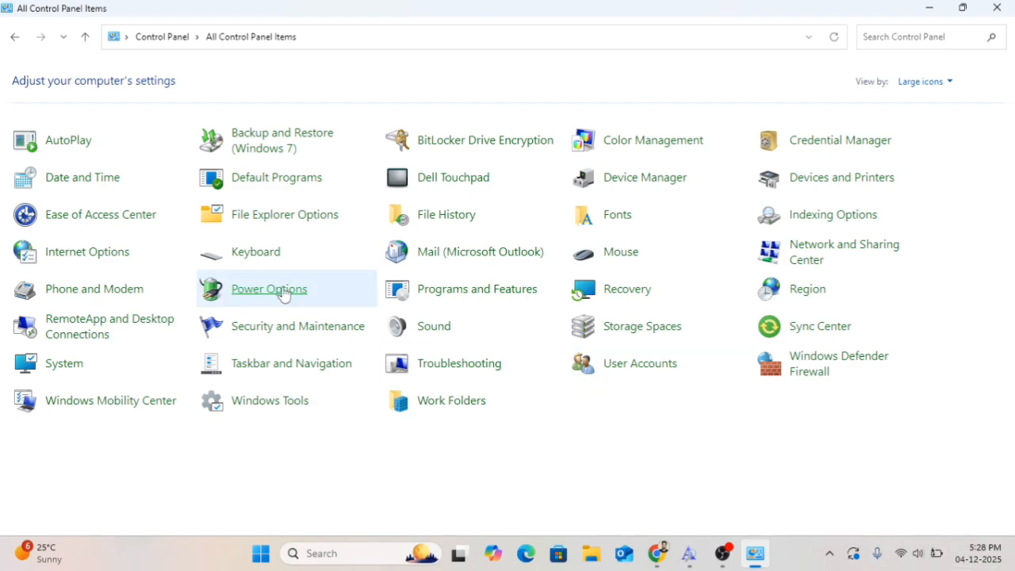
Open Date and Time and examine its date-and-time settings and Internet Time tab without changing anything
left_click(82, 188)
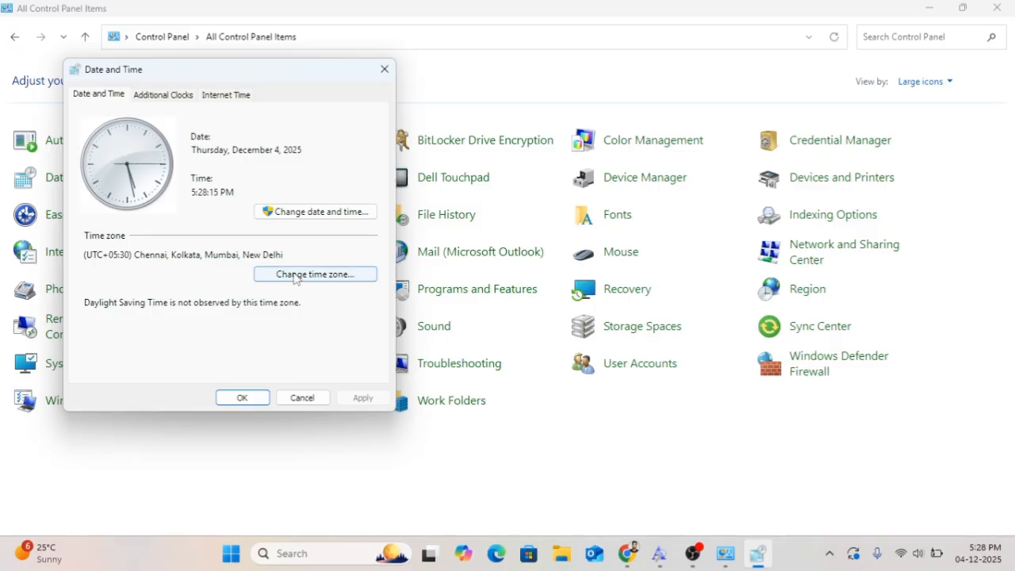
left_click(324, 213)
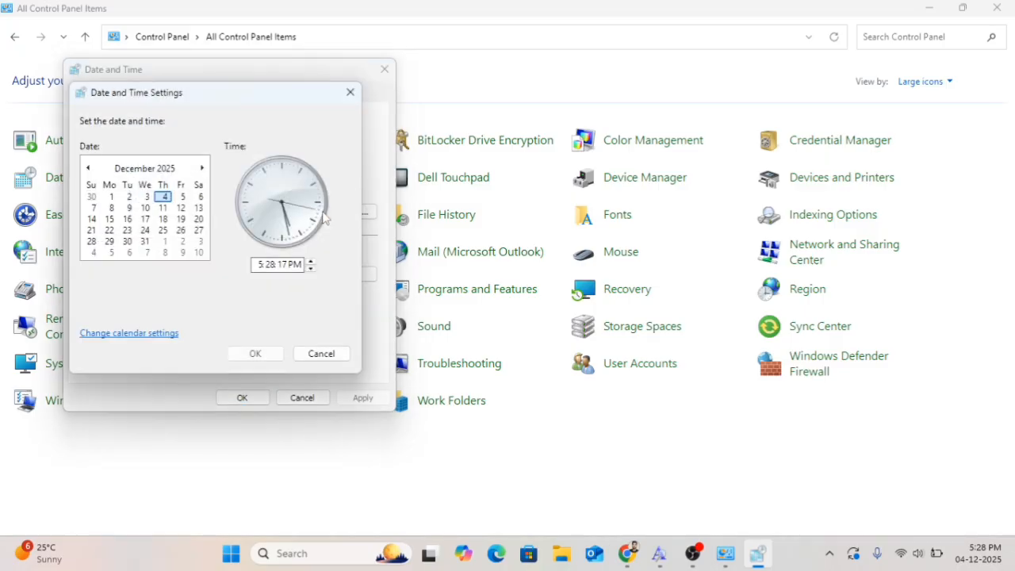
left_click(354, 98)
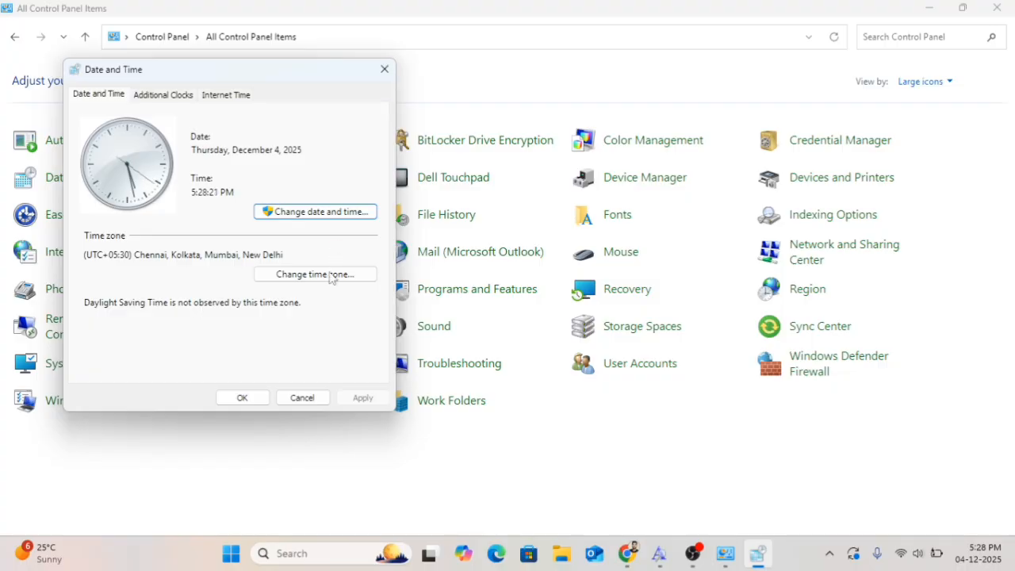
left_click(224, 96)
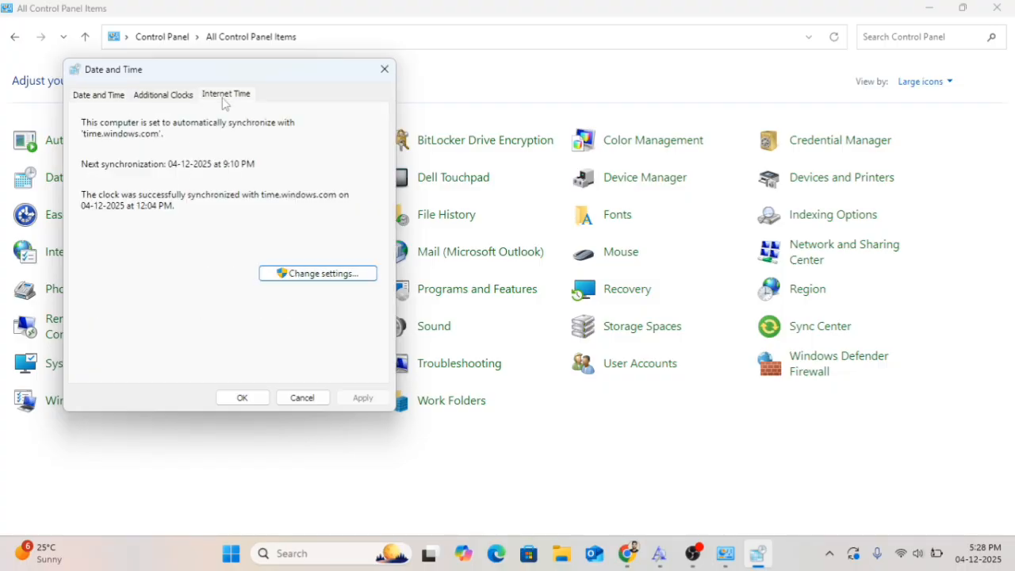
left_click(292, 274)
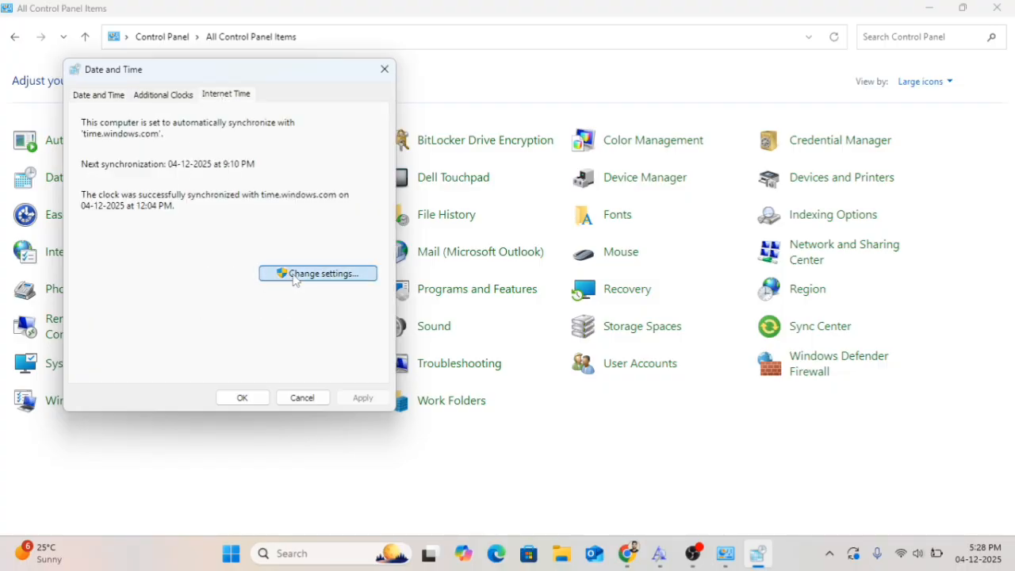
left_click(376, 92)
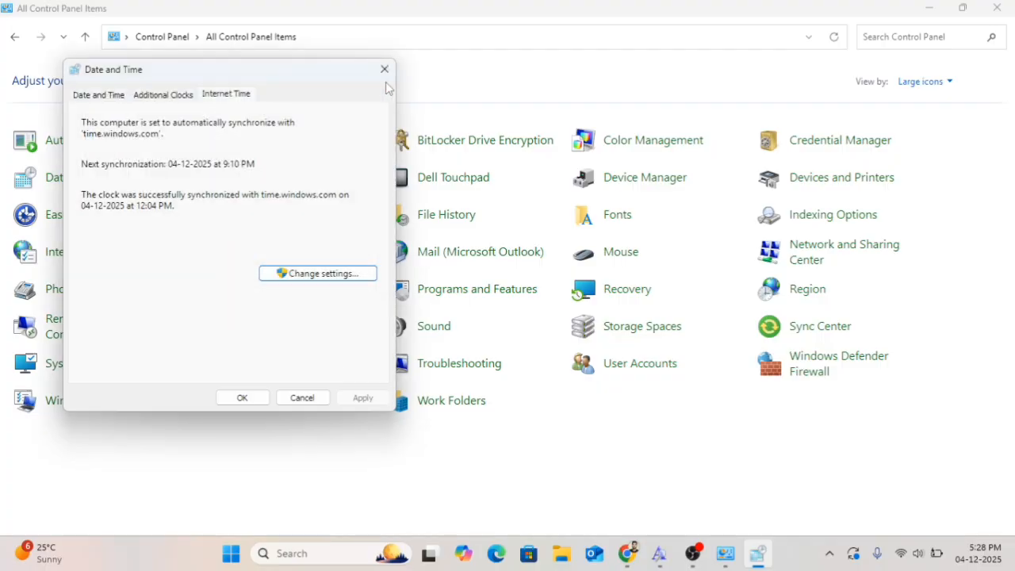
left_click(385, 70)
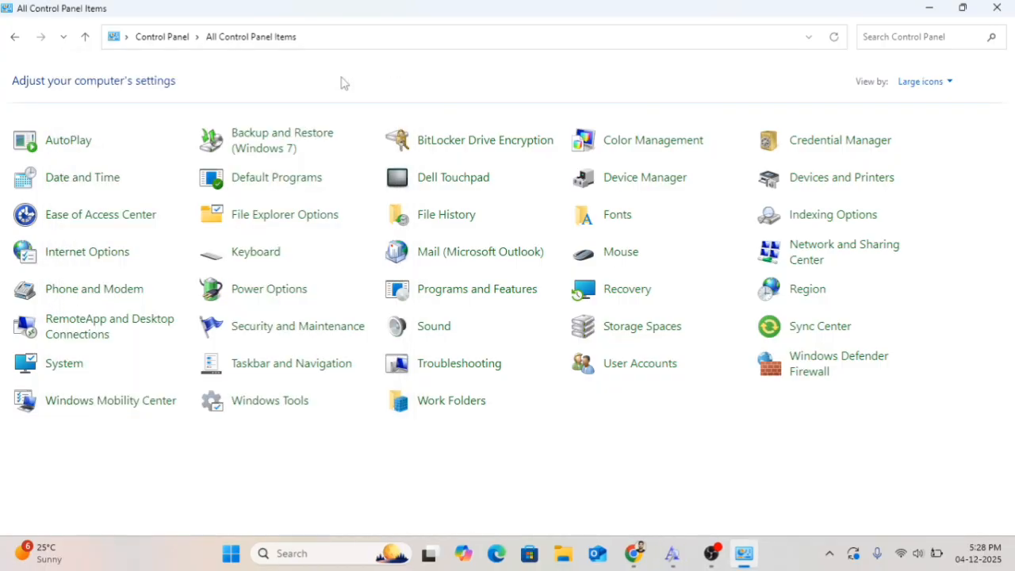
left_click(85, 181)
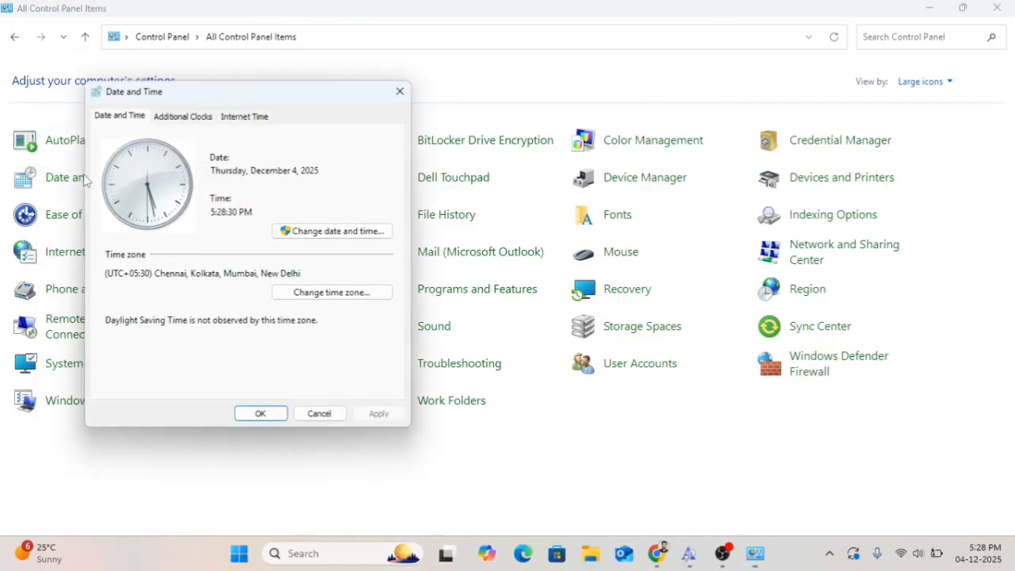
left_click(402, 92)
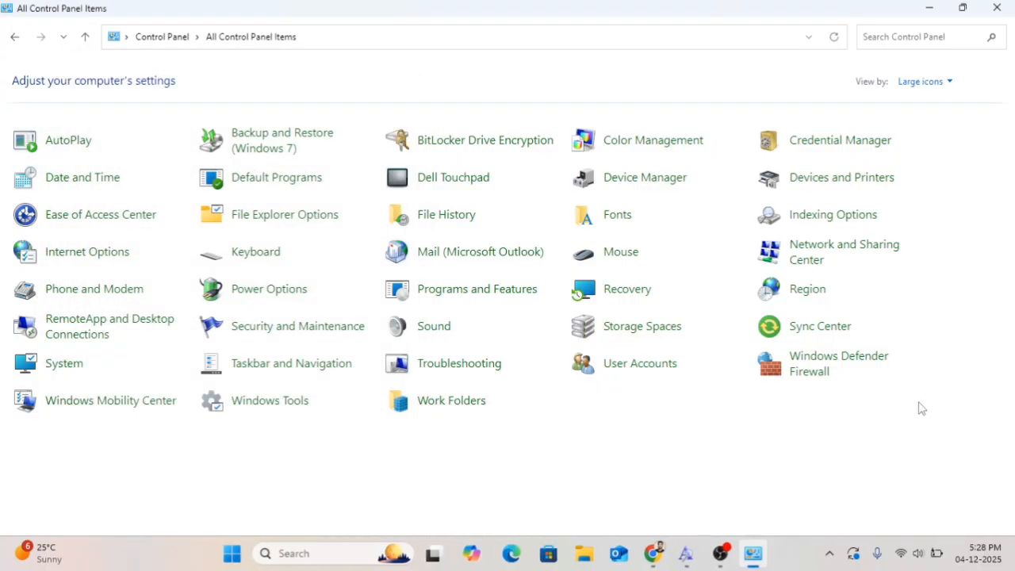
Open the date and time settings from the taskbar clock, sync the clock now, and close Settings
right_click(979, 566)
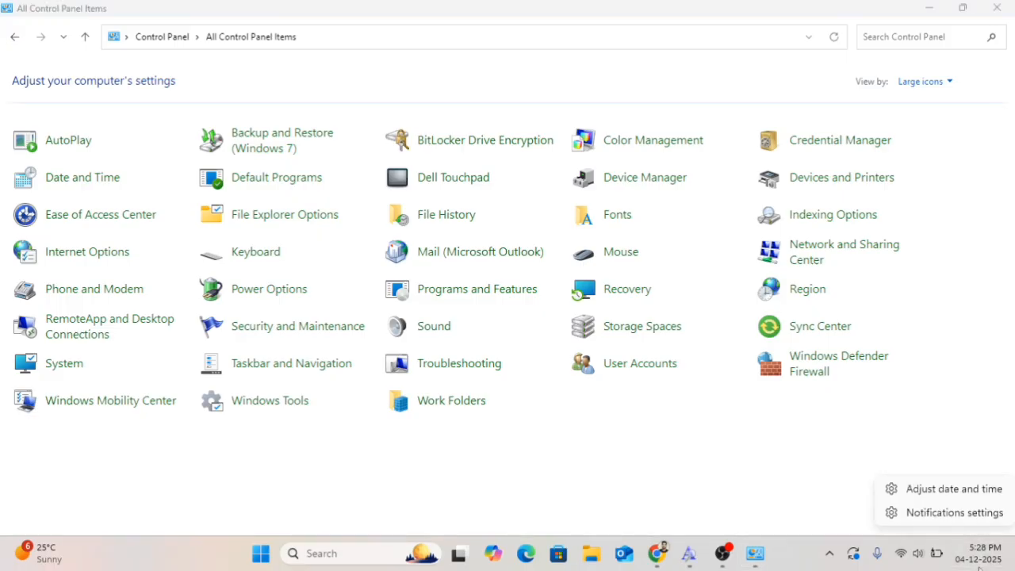
left_click(954, 490)
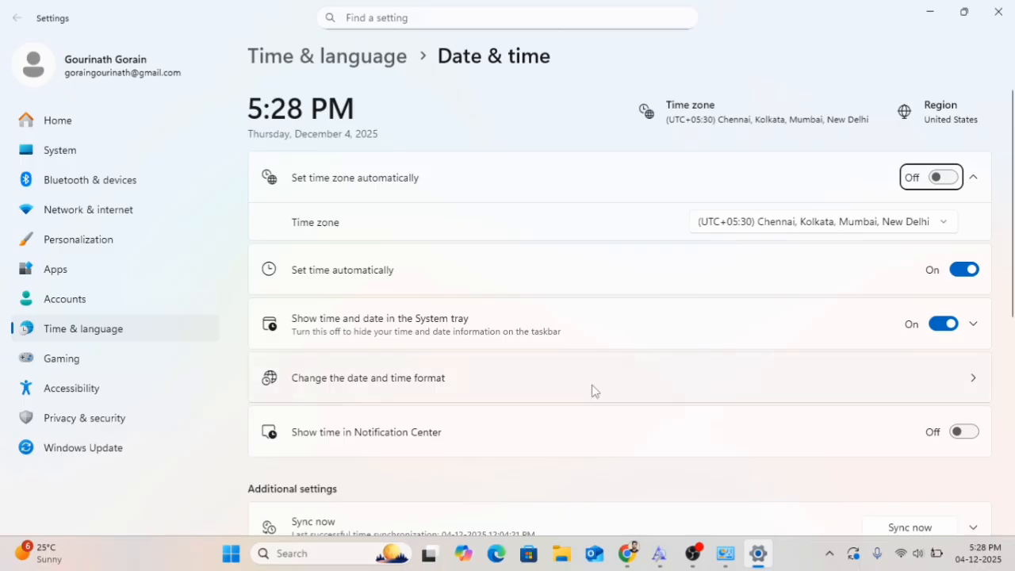
scroll(527, 389, "down", 3)
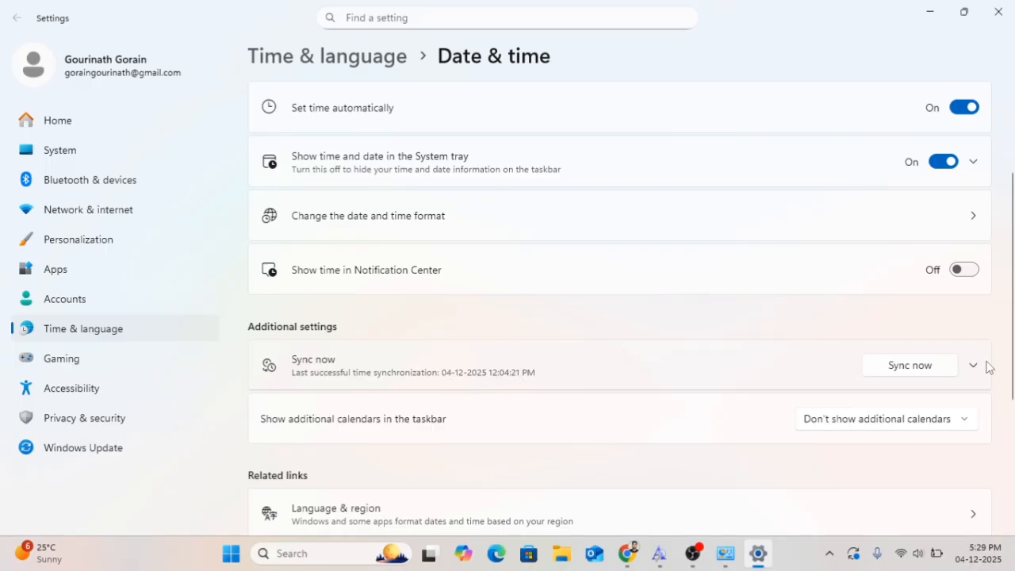
left_click(921, 370)
left_click(921, 370)
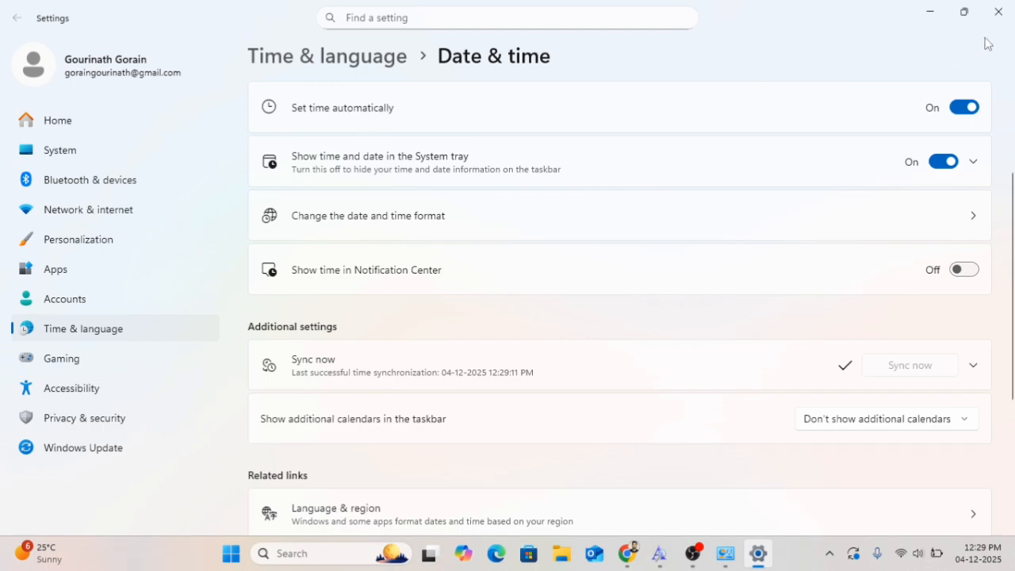
left_click(998, 13)
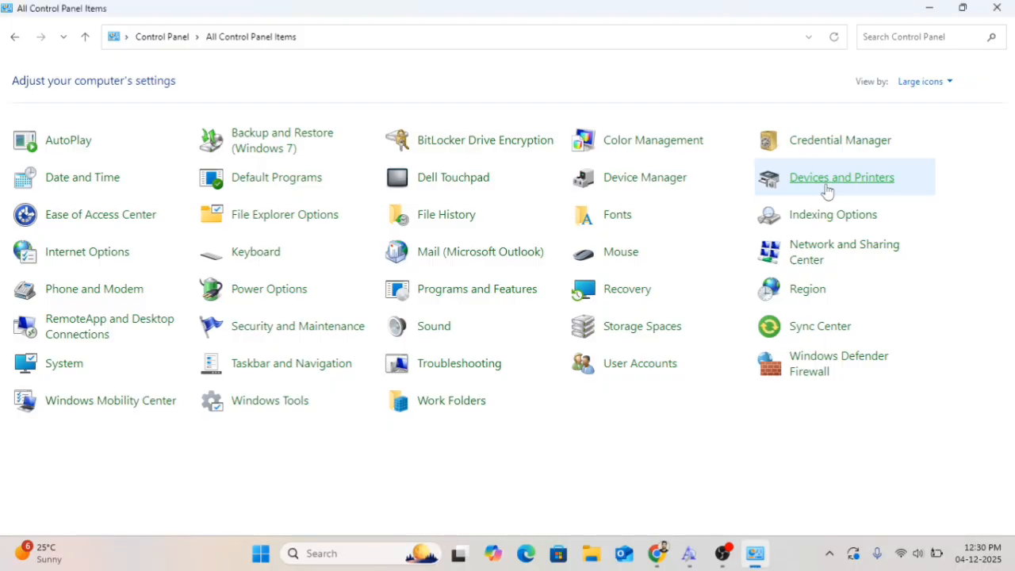
Open Devices and Printers, start adding a Bluetooth device, show all discovered devices, and cancel
left_click(826, 189)
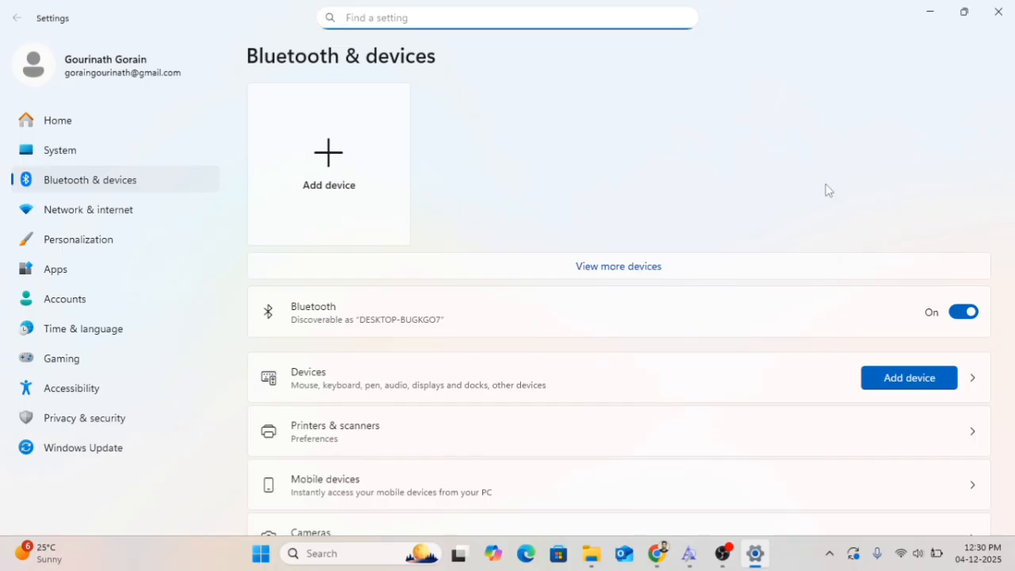
left_click(332, 153)
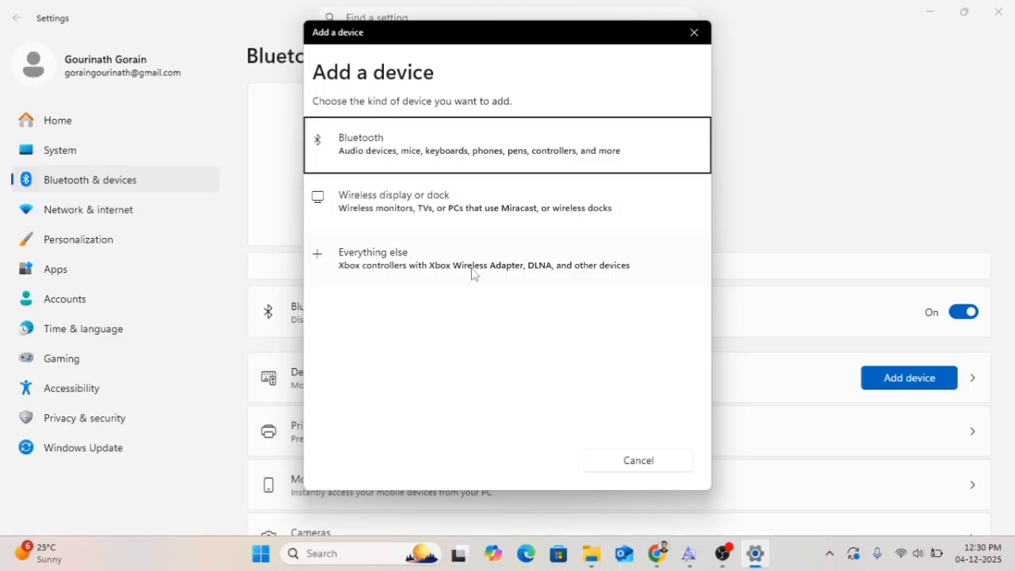
left_click(379, 152)
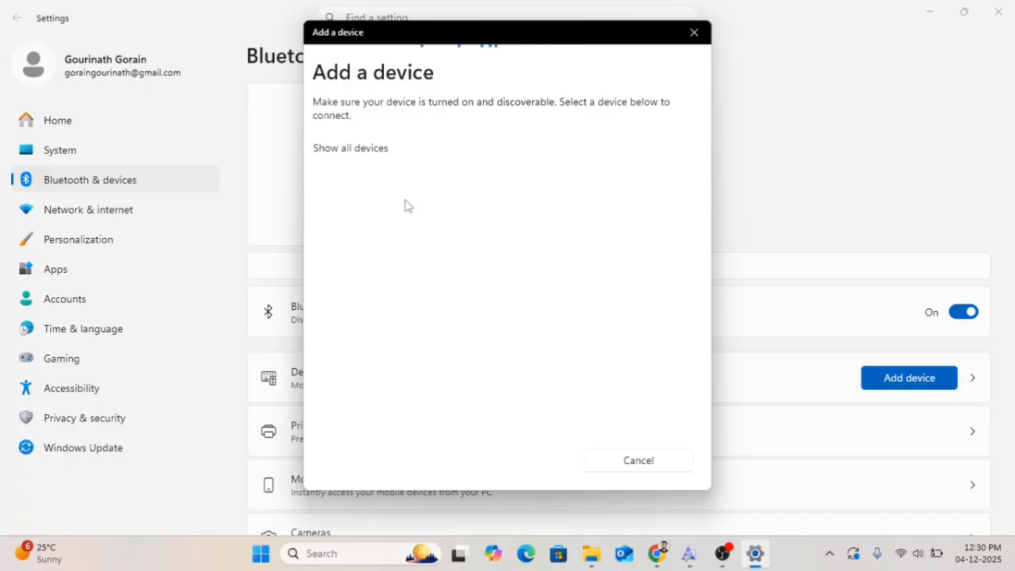
left_click(353, 151)
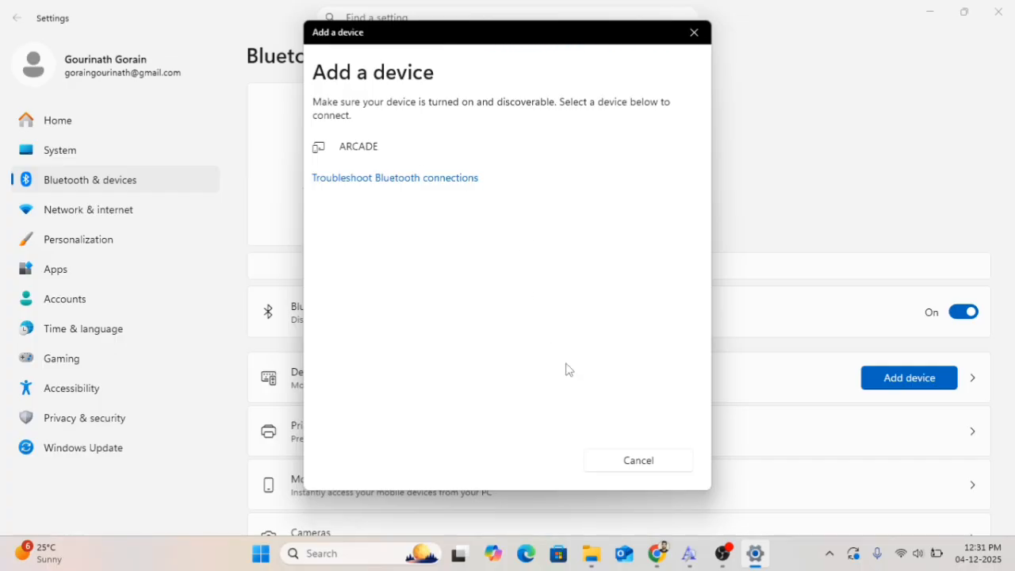
left_click(635, 464)
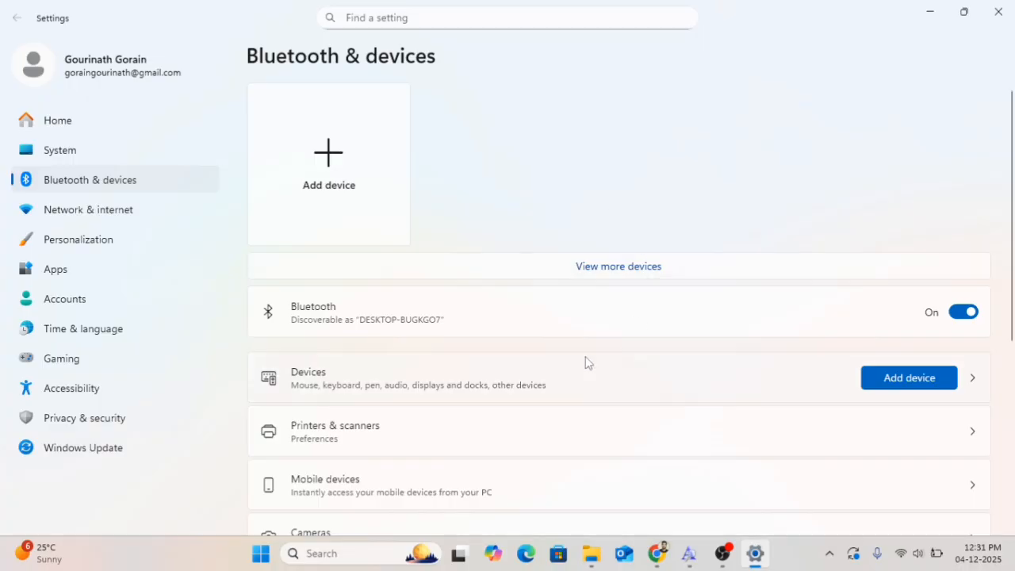
Open Printers & scanners and start adding a printer manually with the local printer or manual settings option
left_click(962, 431)
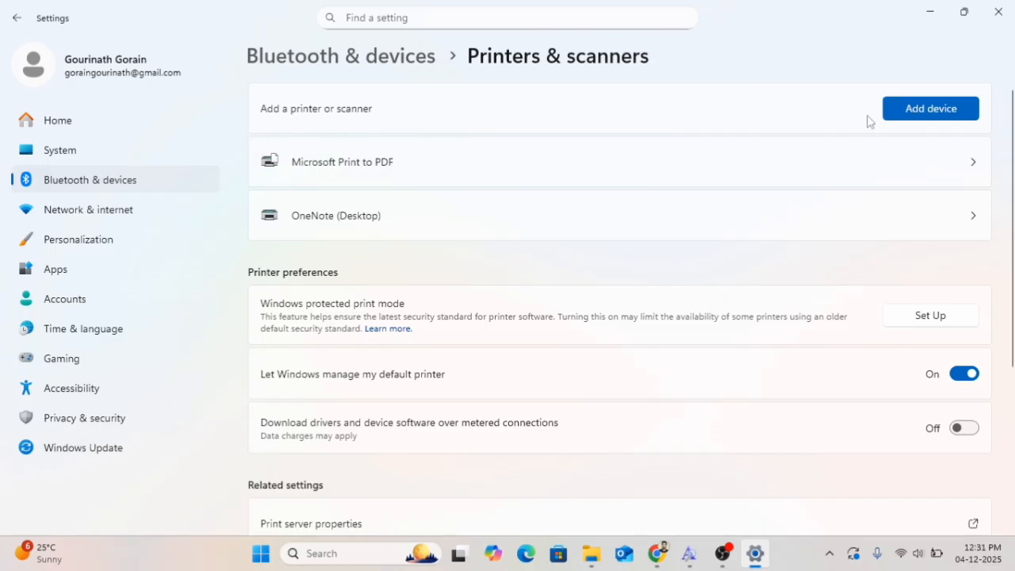
left_click(930, 116)
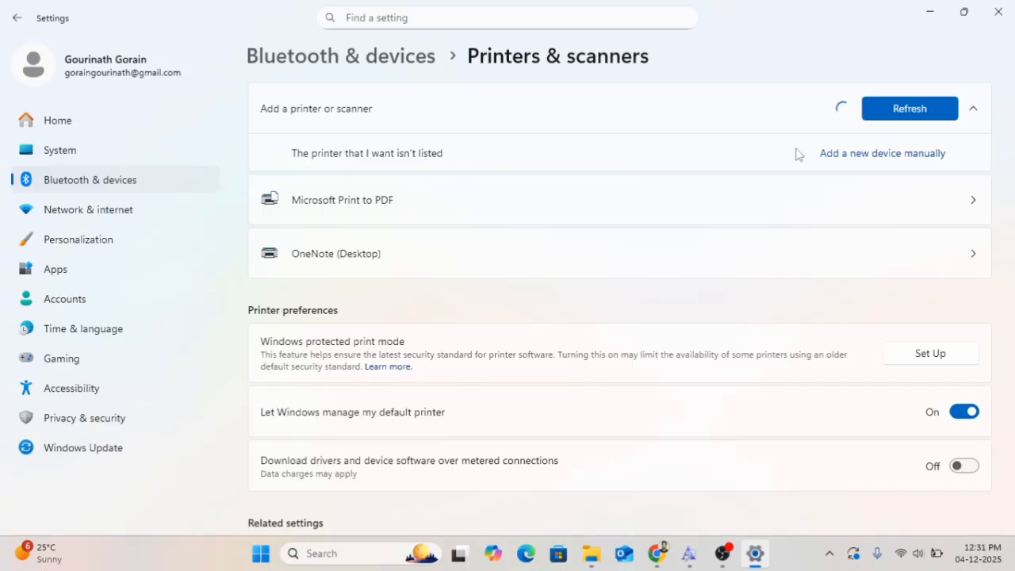
left_click(881, 156)
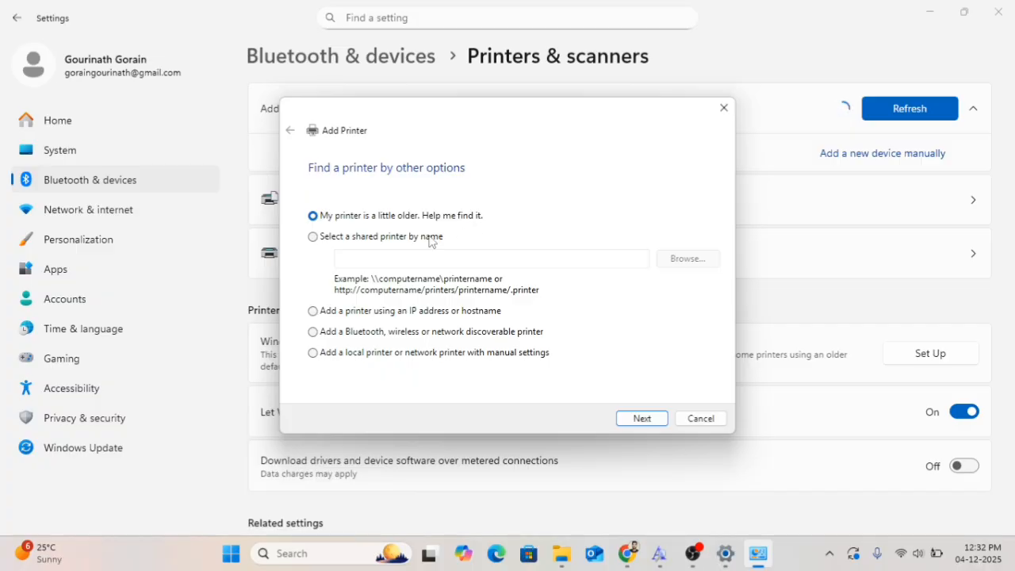
left_click(319, 240)
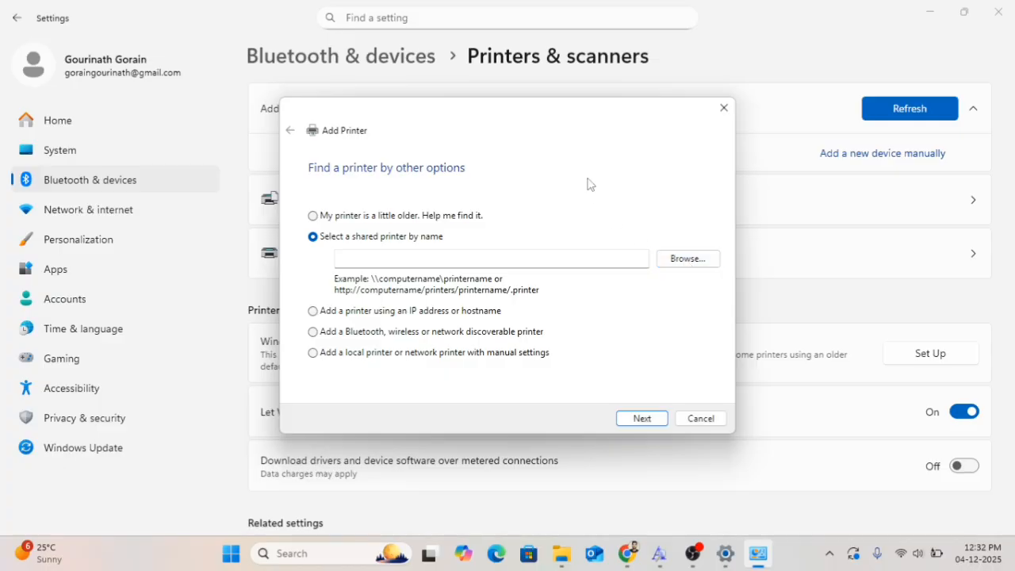
left_click(319, 314)
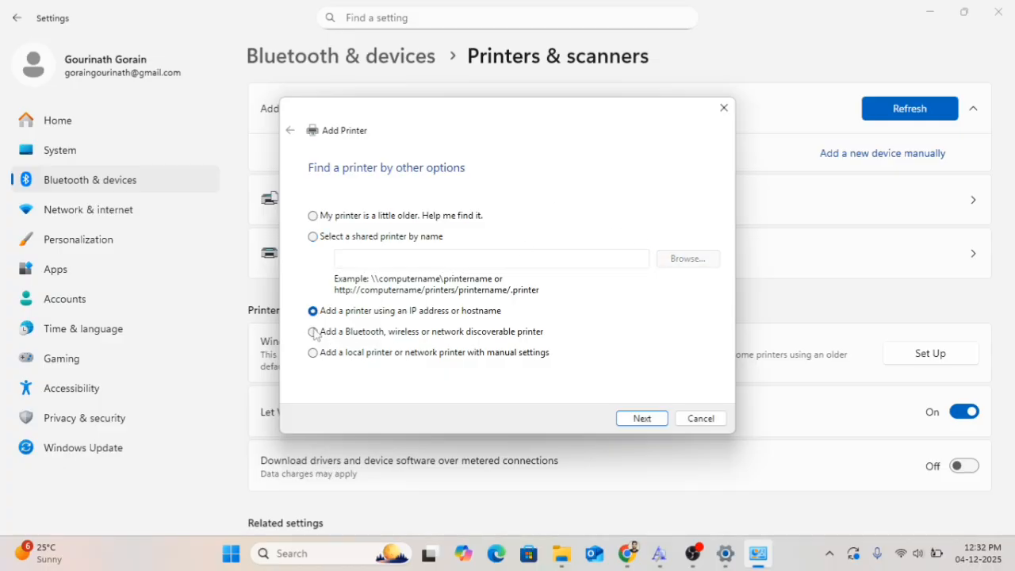
left_click(314, 333)
left_click(315, 354)
left_click(642, 419)
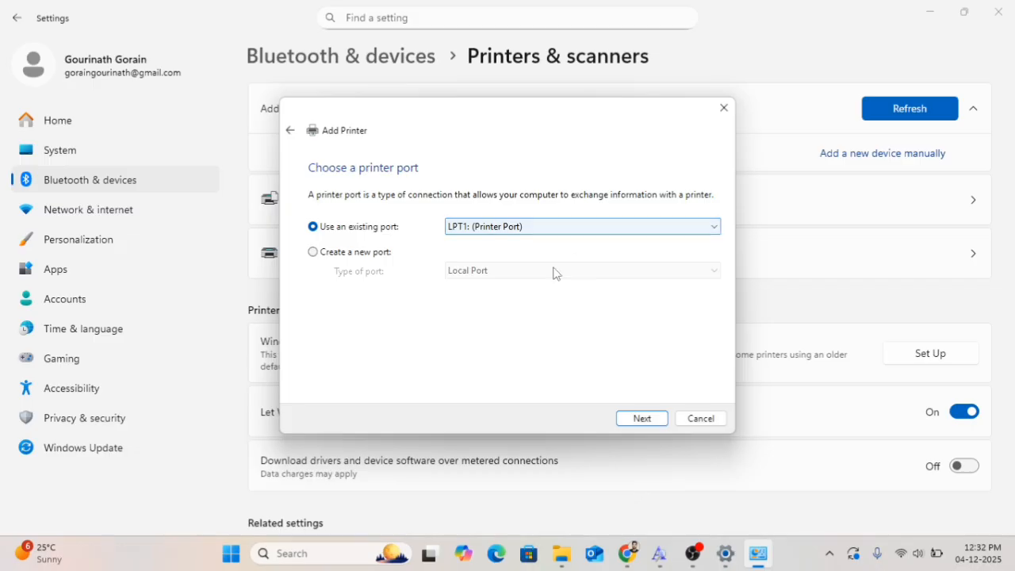
Try to create a new Local Port with an empty port name, then close the Add Printer wizard
left_click(390, 254)
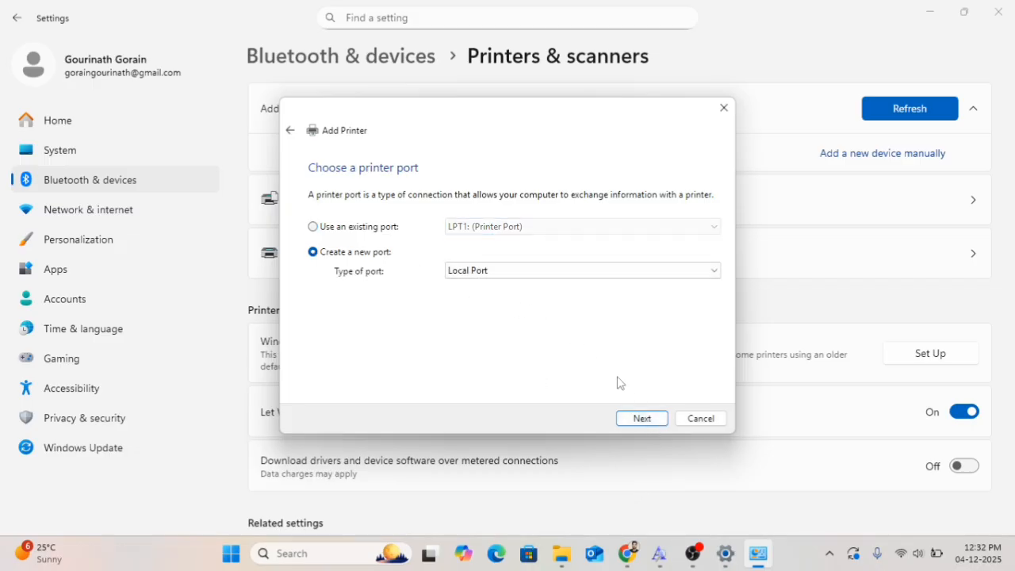
left_click(641, 420)
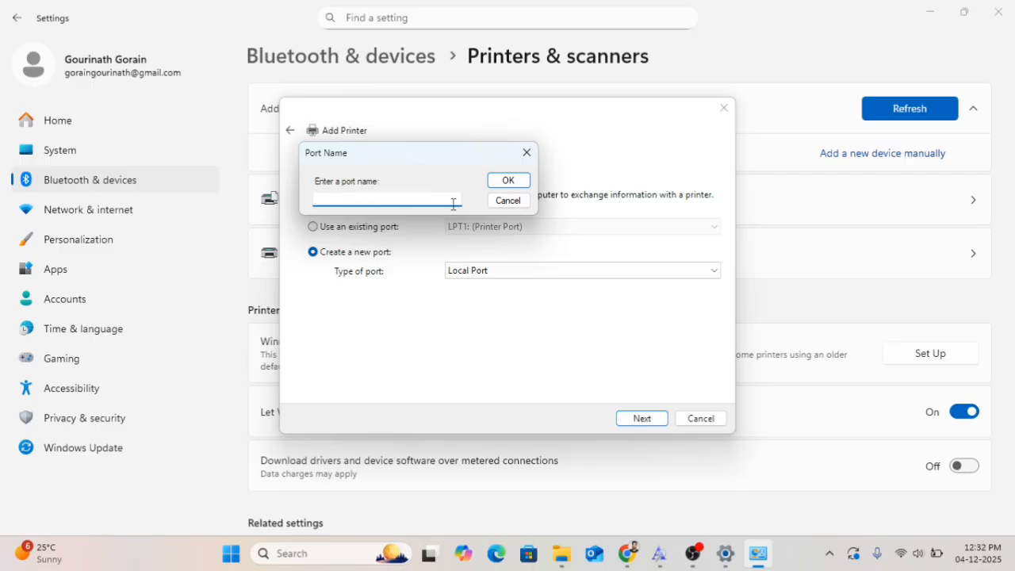
left_click(510, 181)
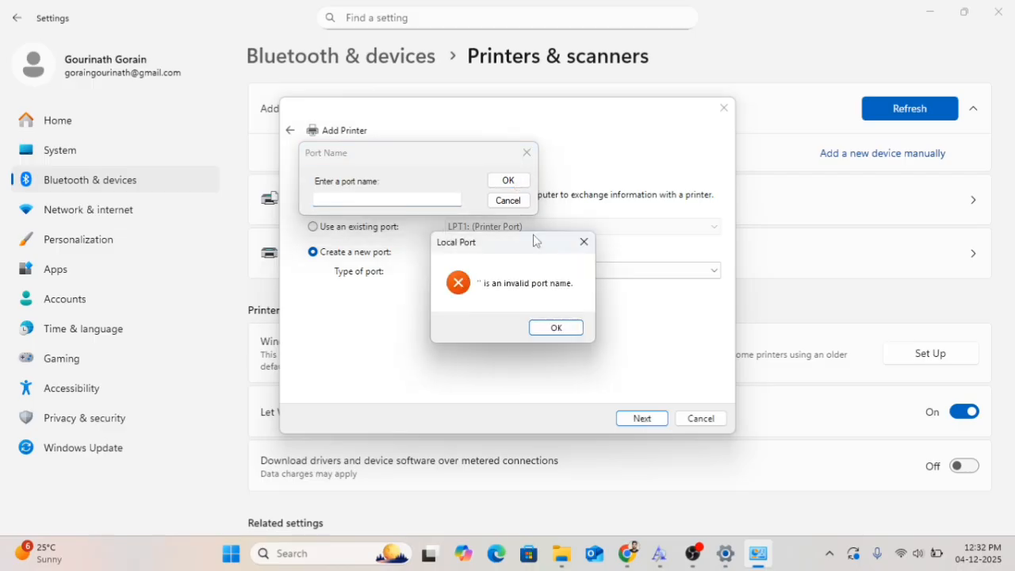
left_click(583, 242)
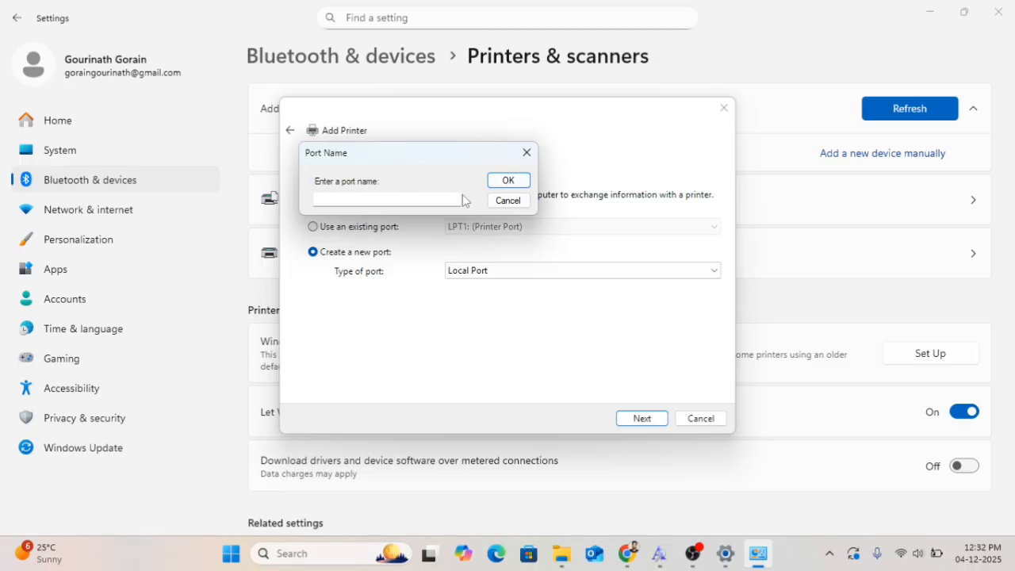
left_click(526, 153)
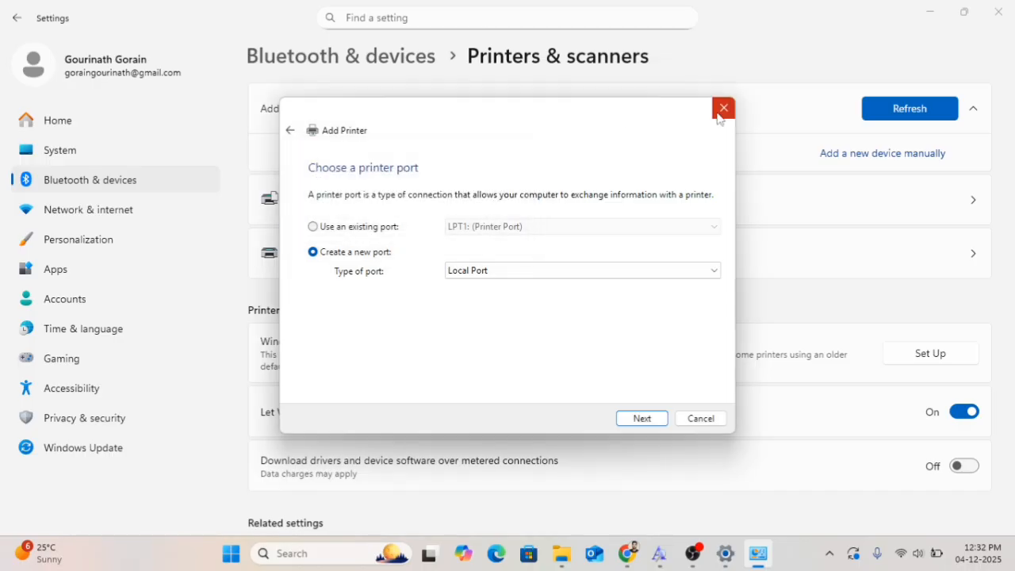
left_click(721, 108)
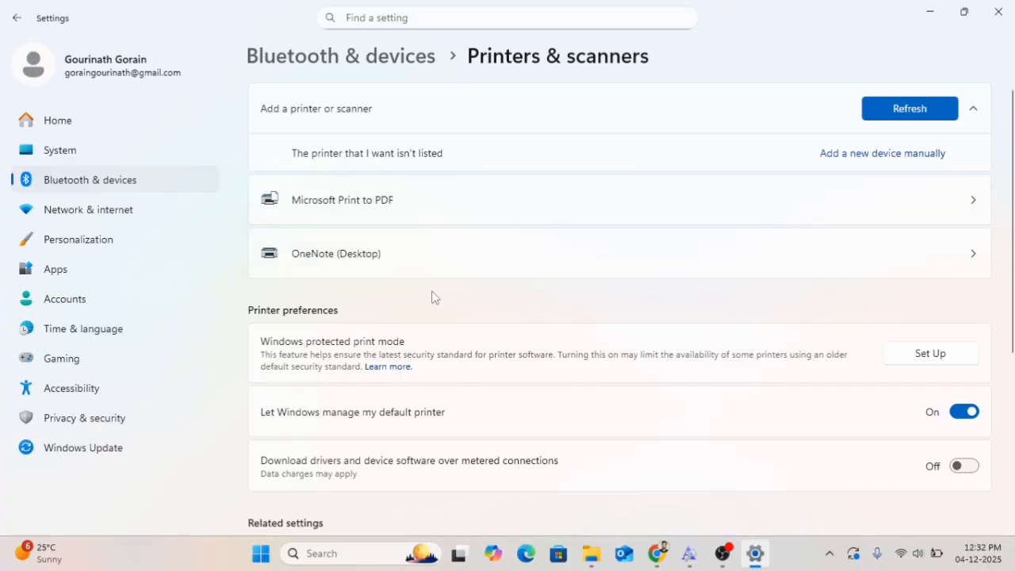
Close Settings, reopen Control Panel by searching for con, and open Fonts
left_click(1010, 6)
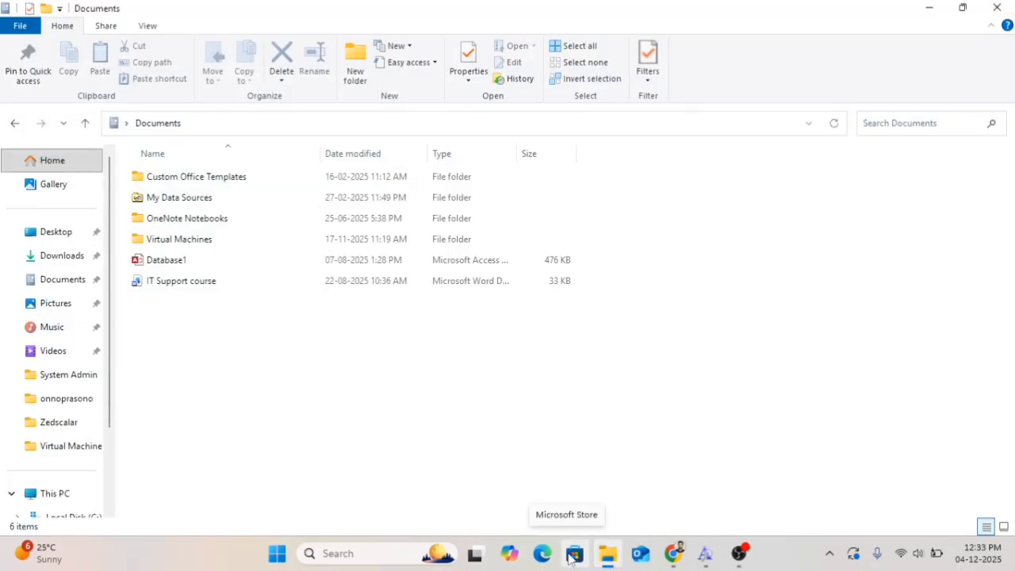
left_click(929, 11)
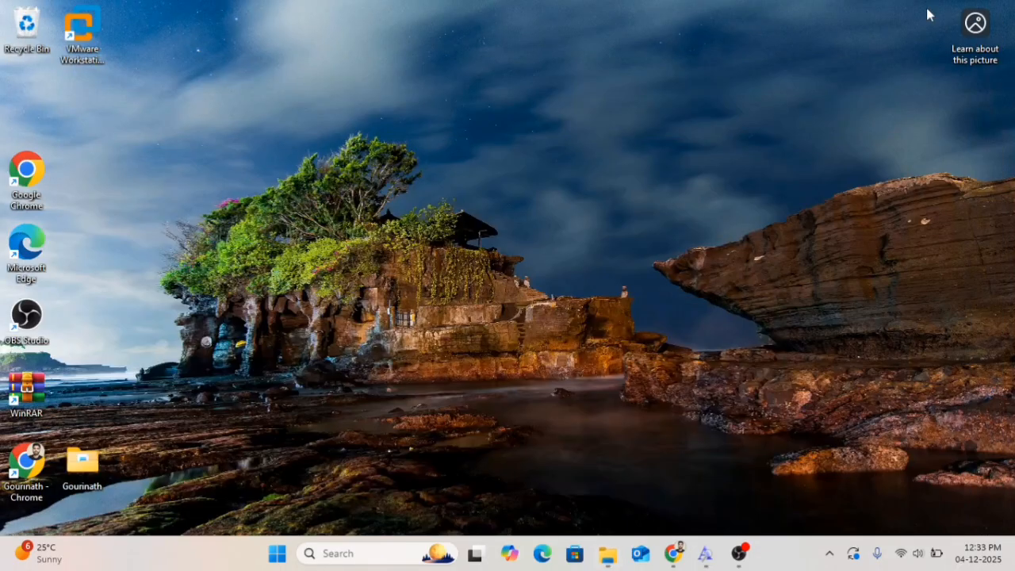
left_click(358, 555)
type("con")
key("Return")
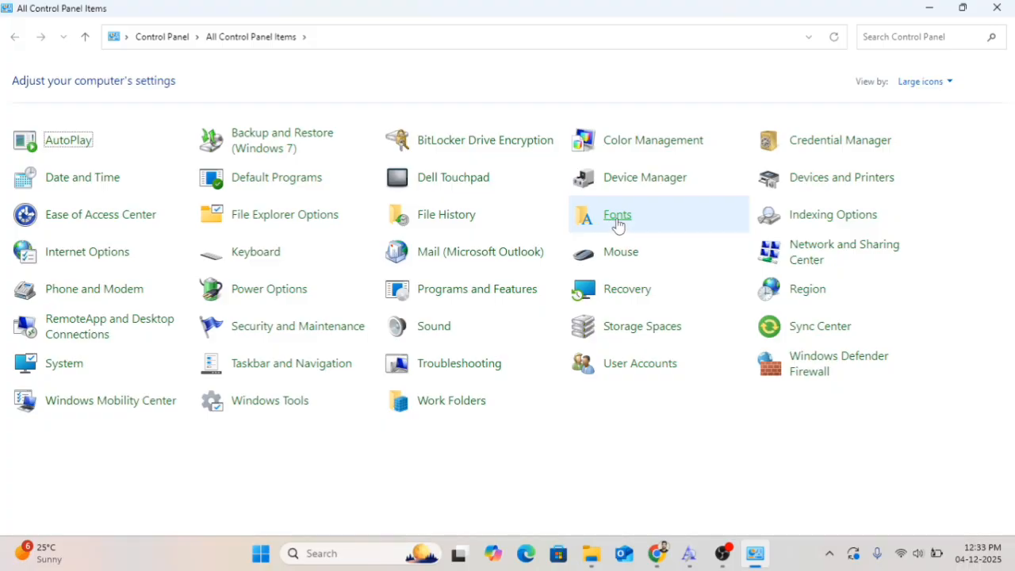
left_click(618, 215)
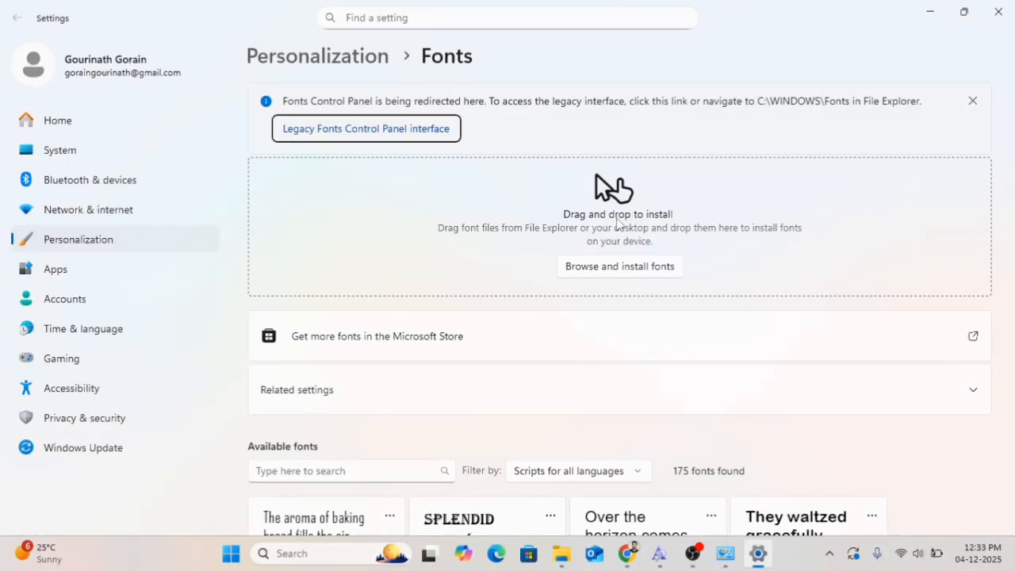
Browse the list of available fonts on the Fonts settings page
scroll(601, 345, "down", 4)
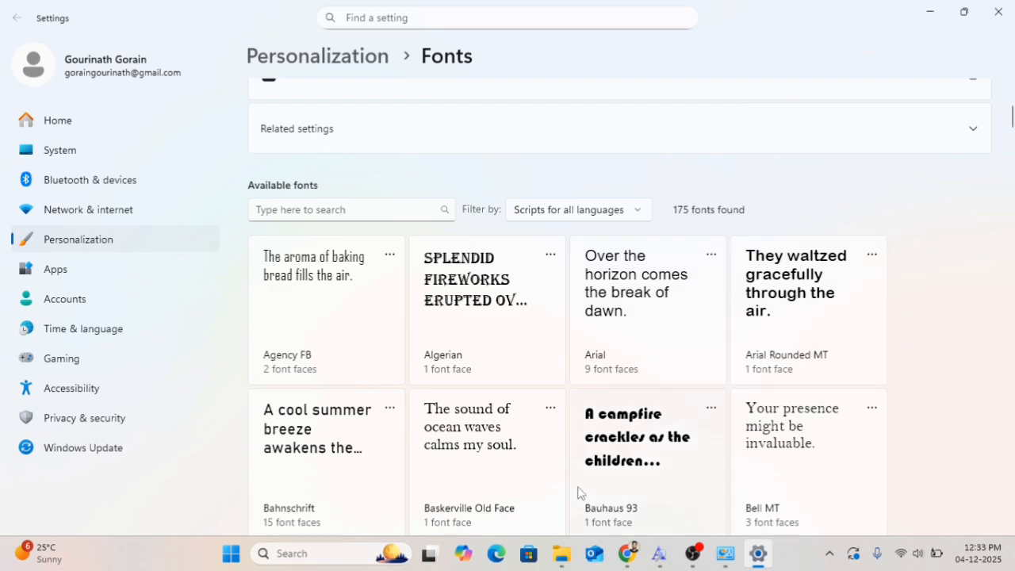
scroll(579, 492, "down", 2)
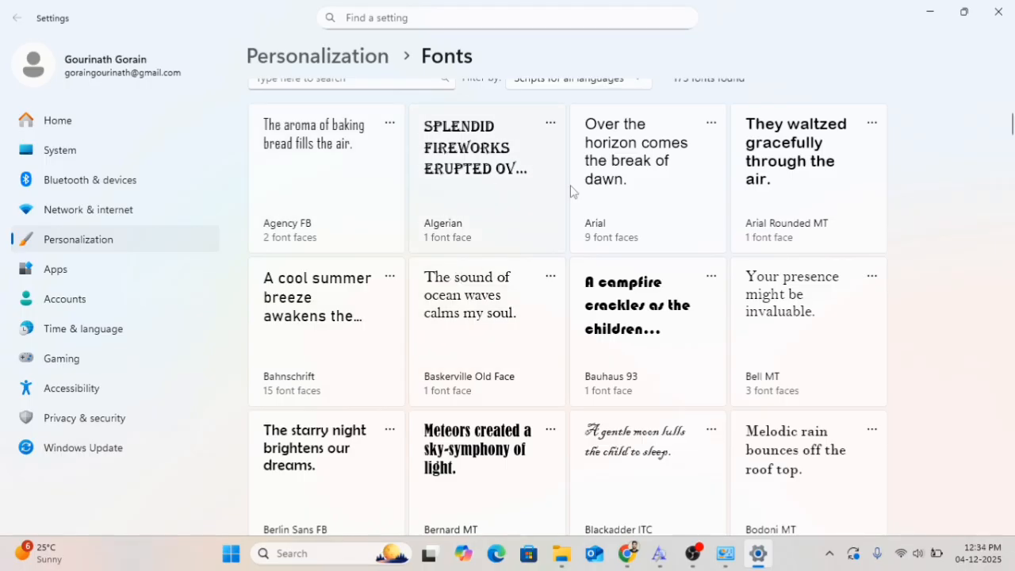
scroll(576, 200, "up", 3)
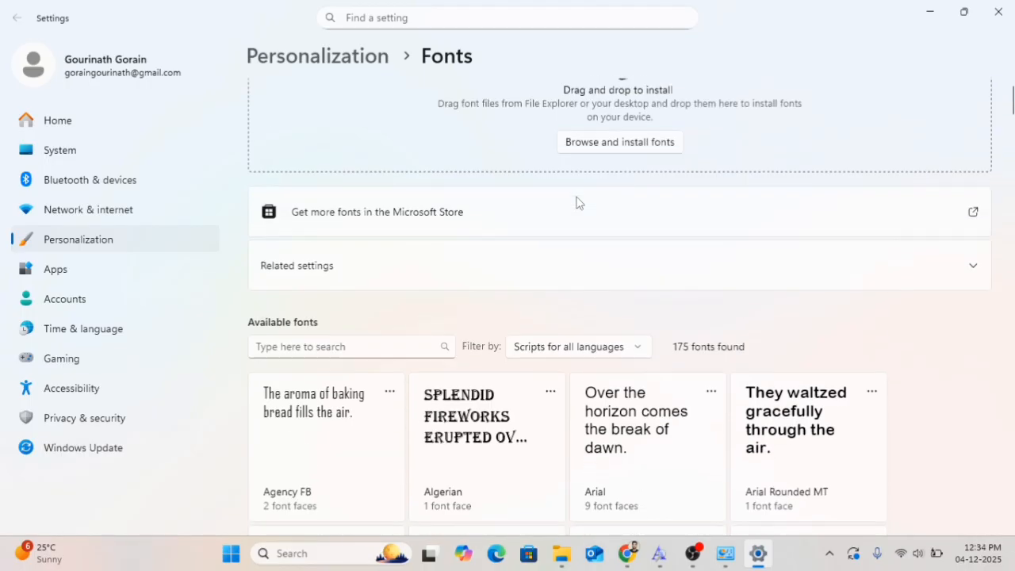
scroll(577, 202, "up", 2)
scroll(577, 202, "down", 2)
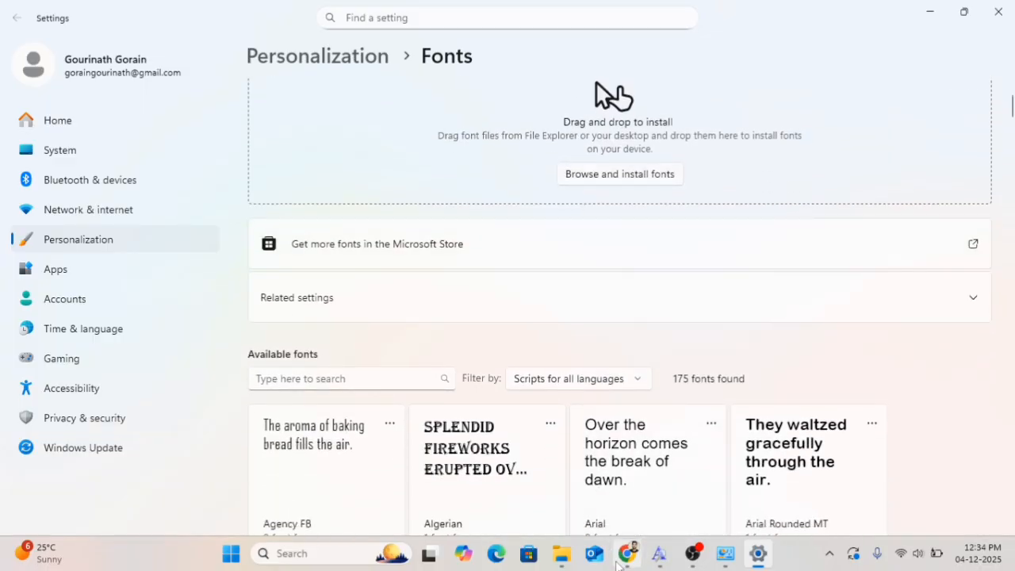
Switch to Chrome, open a new tab, and search Google for font download
left_click(631, 563)
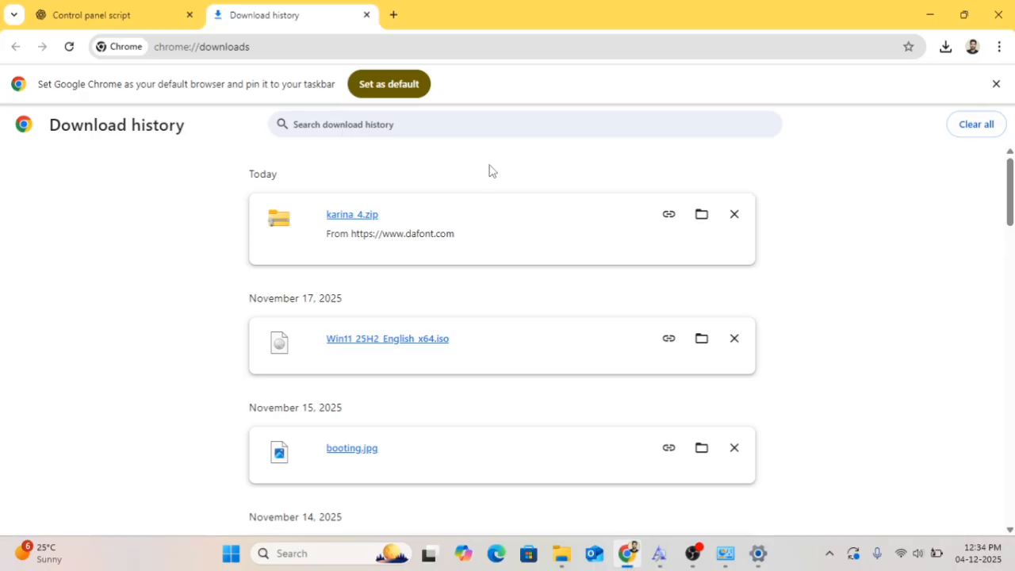
left_click(367, 15)
left_click(195, 43)
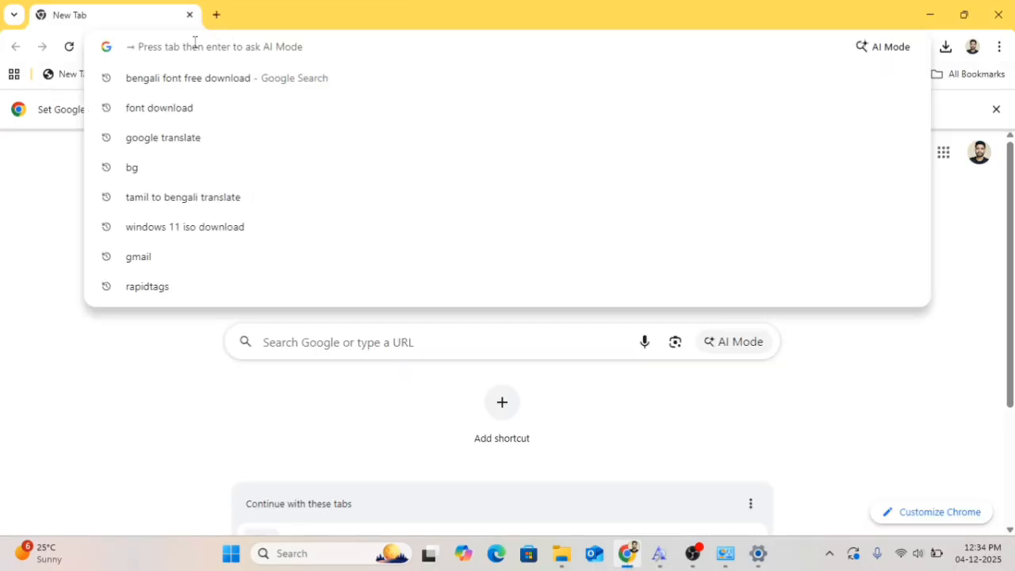
type("f")
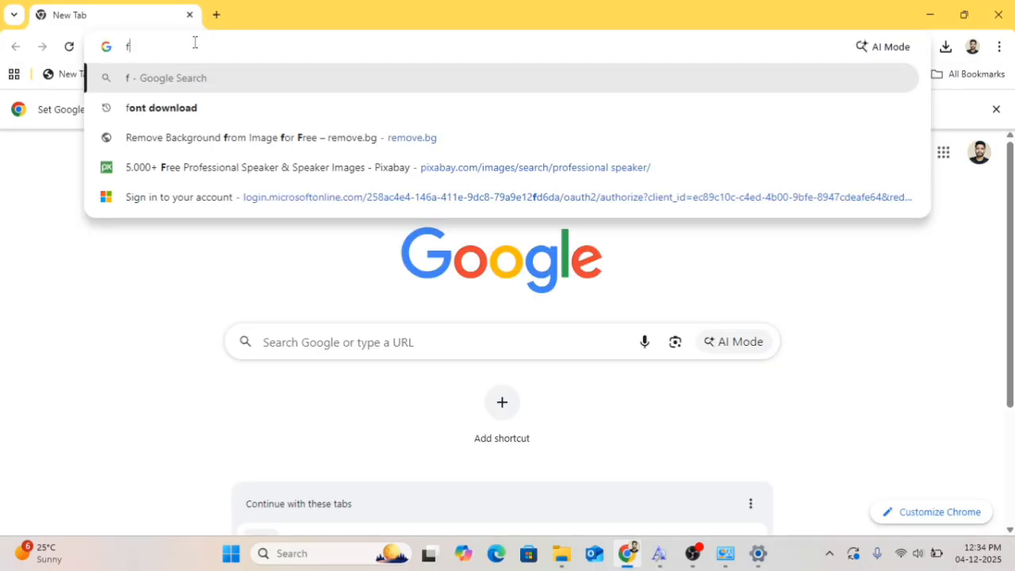
type("on")
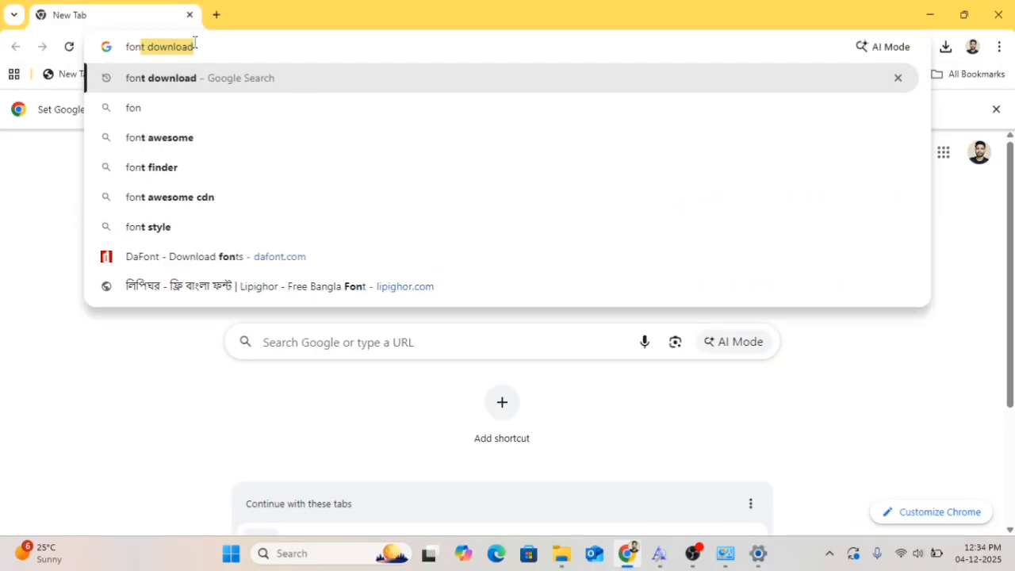
type("t download")
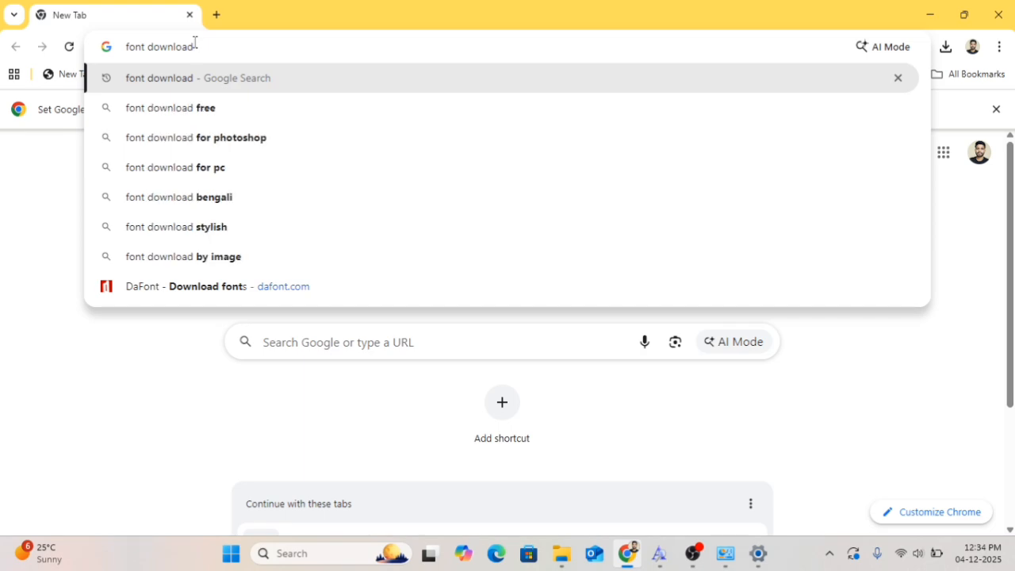
key("Return")
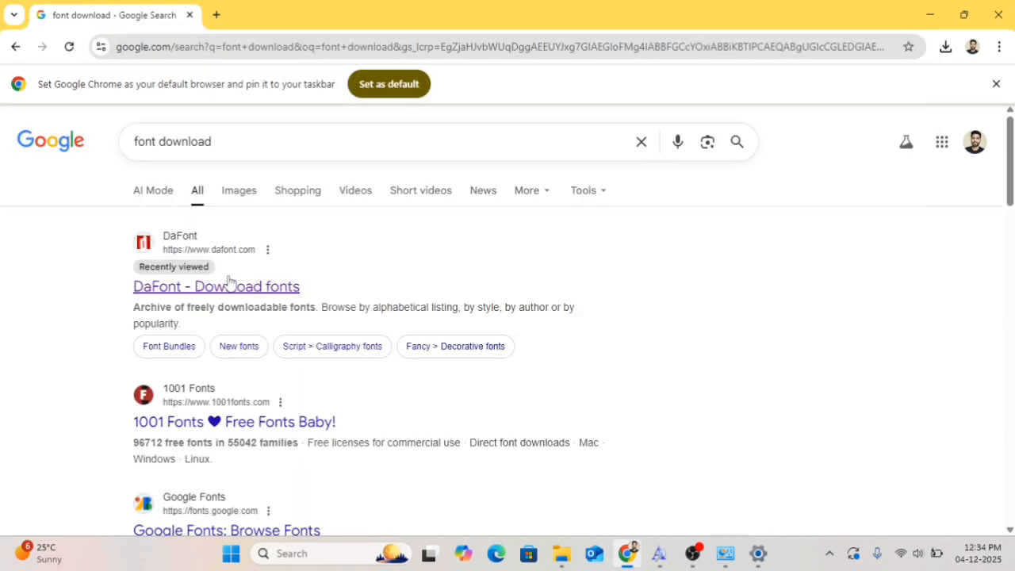
Open the DaFont site from the results and download the Claire Amoreth font from the recently added fonts
left_click(227, 290)
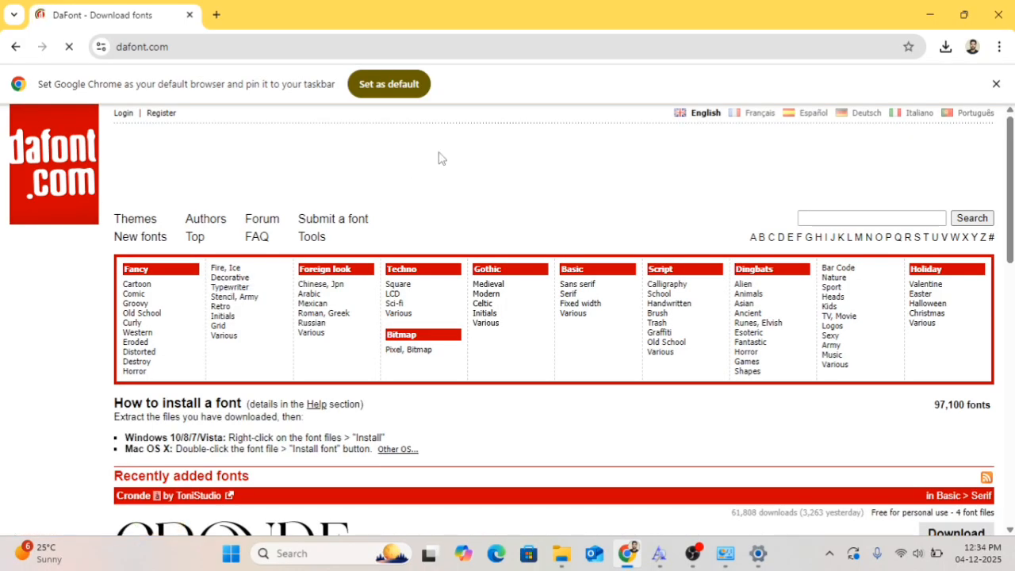
scroll(464, 419, "down", 5)
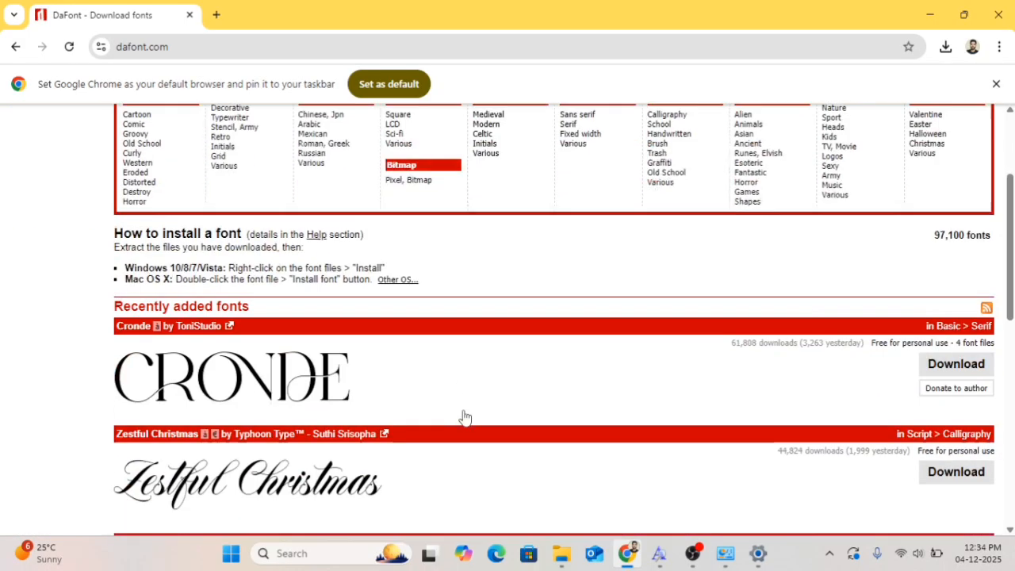
scroll(465, 418, "down", 3)
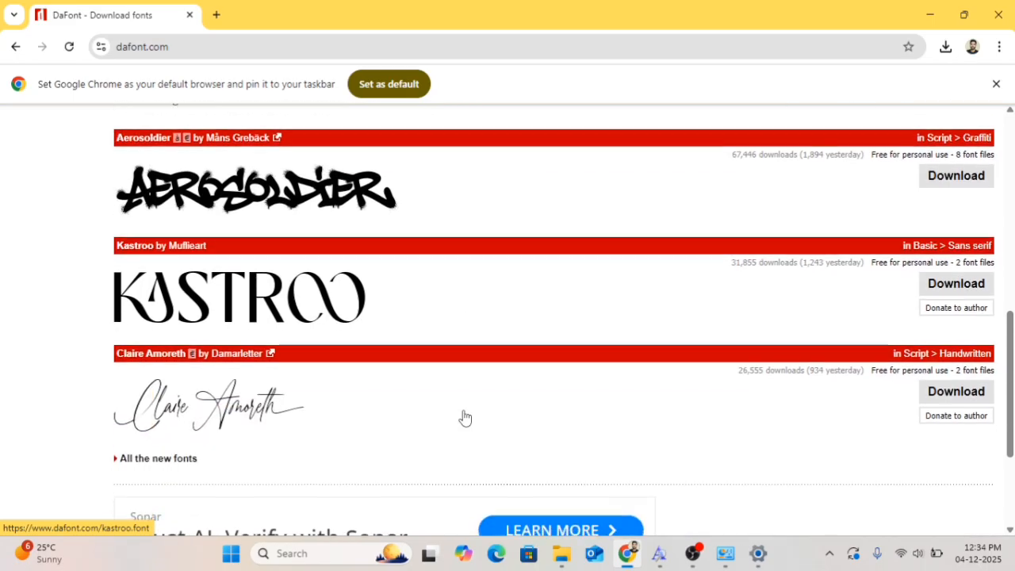
scroll(465, 418, "up", 5)
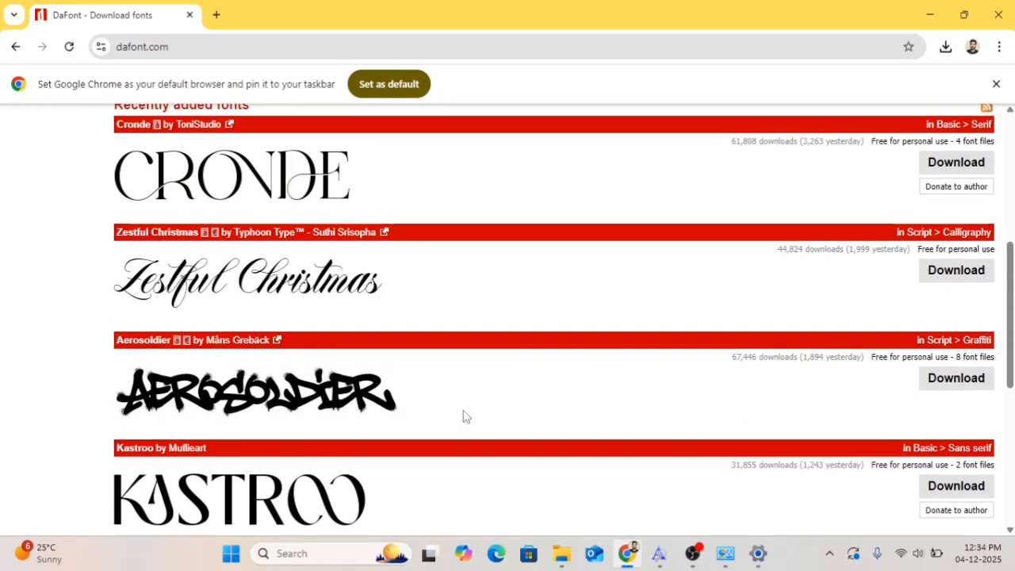
scroll(465, 418, "down", 1)
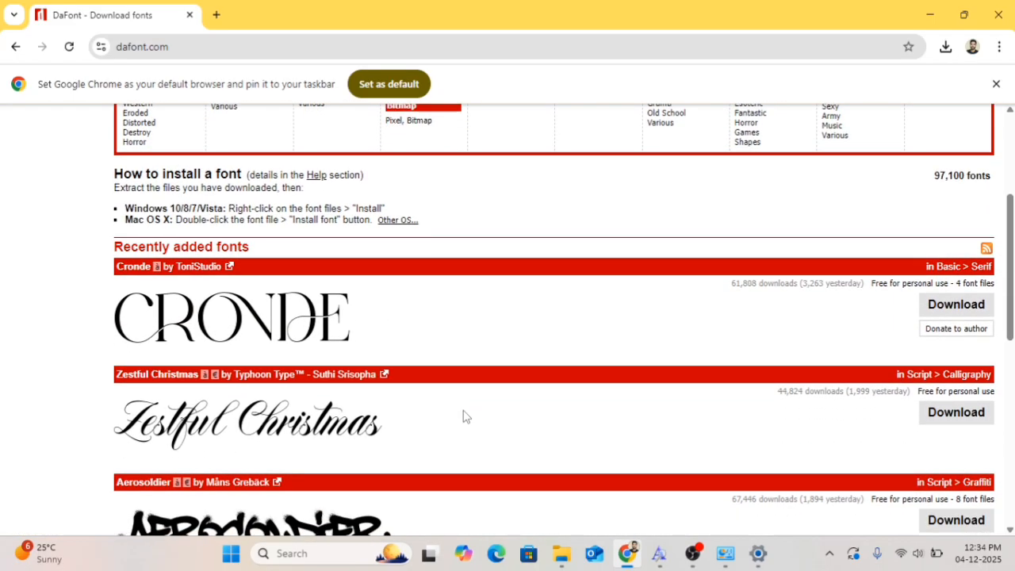
scroll(455, 410, "down", 1)
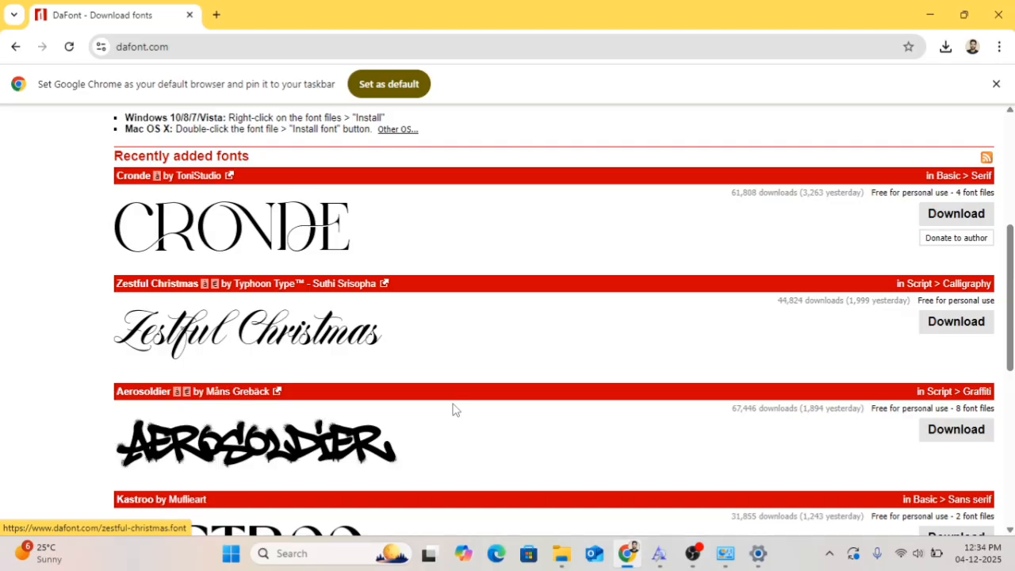
scroll(453, 410, "down", 3)
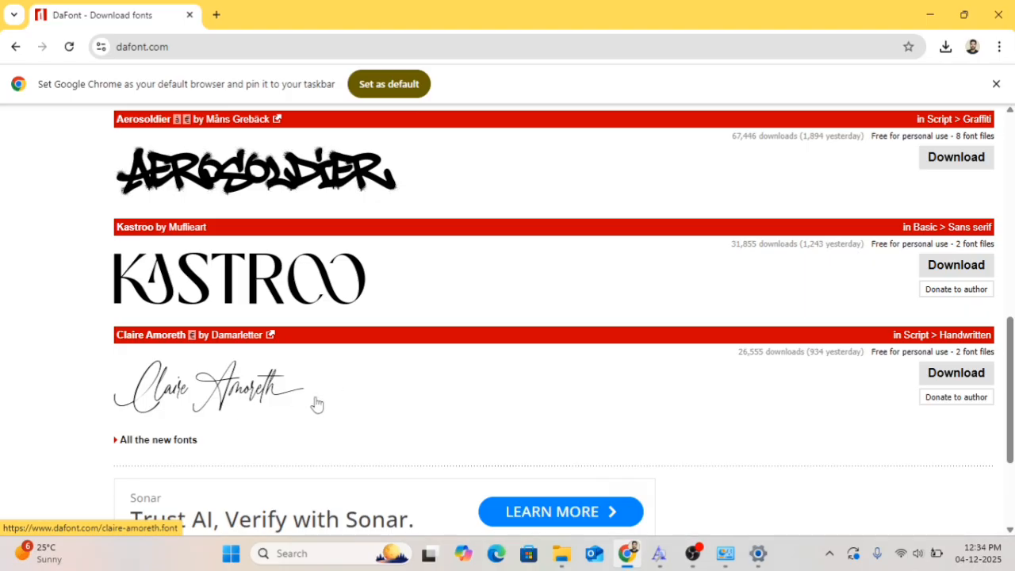
left_click(956, 379)
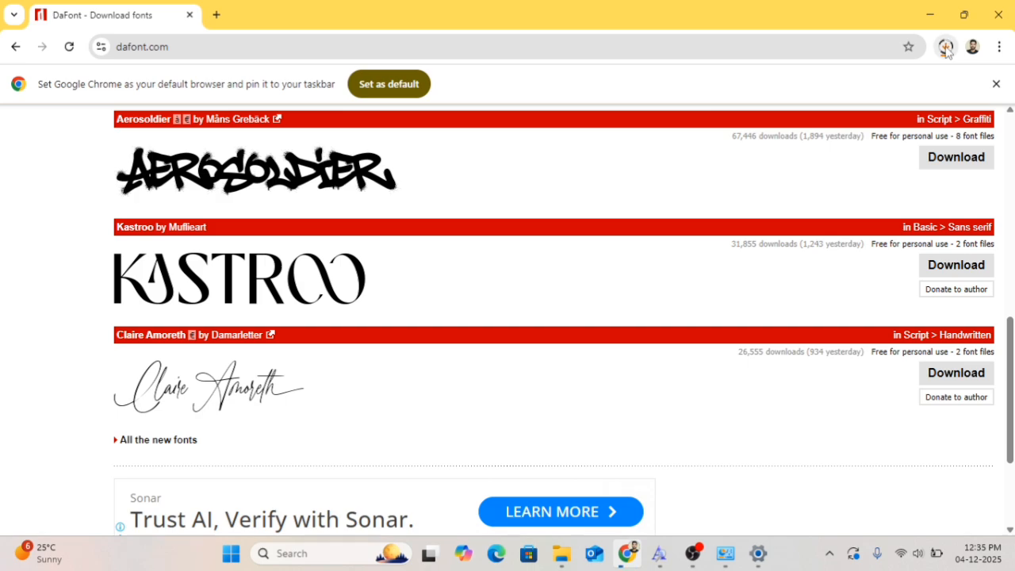
Show the downloaded claire_amoreth.zip in its folder and open the archive with Windows Explorer
left_click(946, 48)
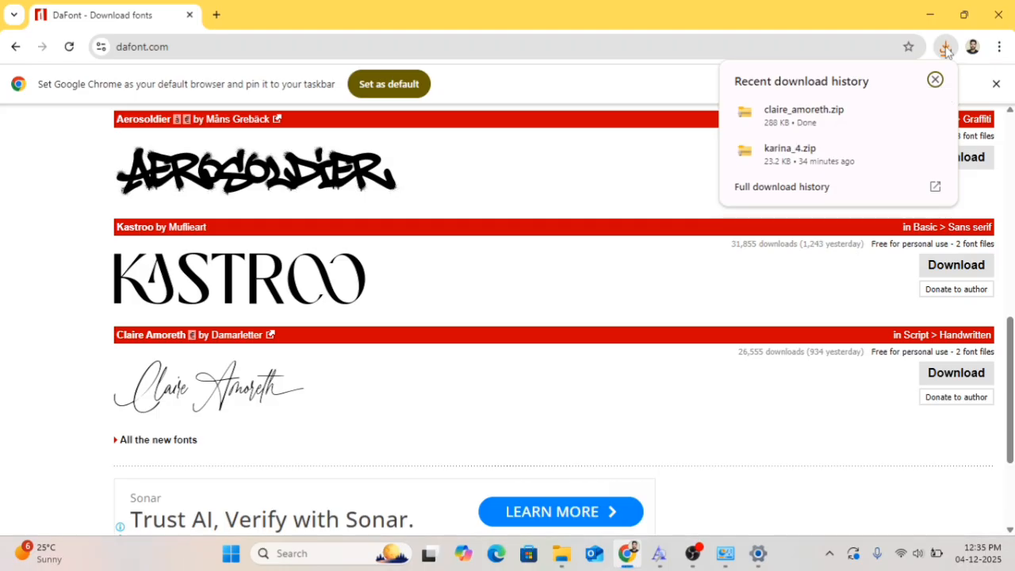
left_click(903, 116)
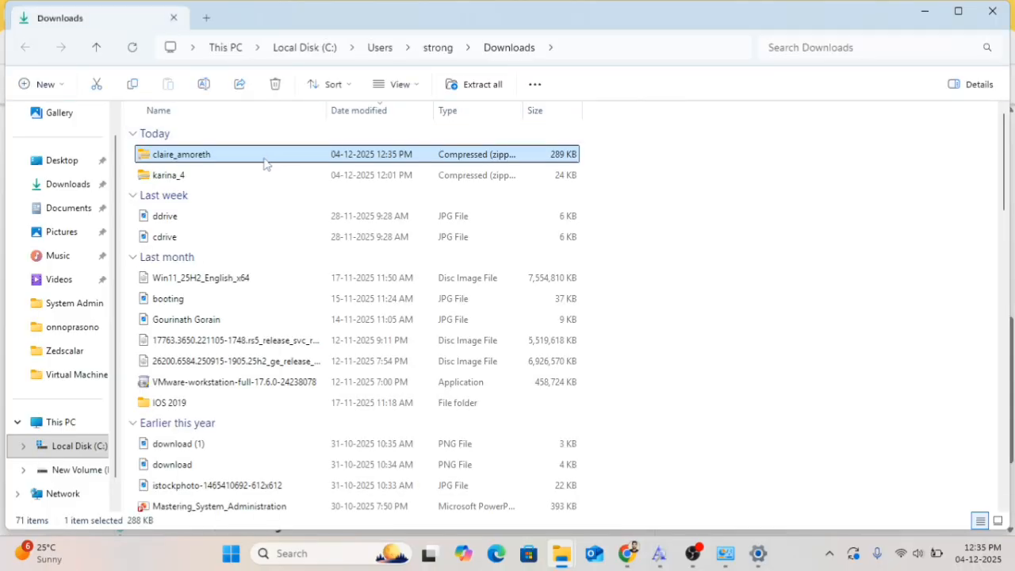
right_click(264, 159)
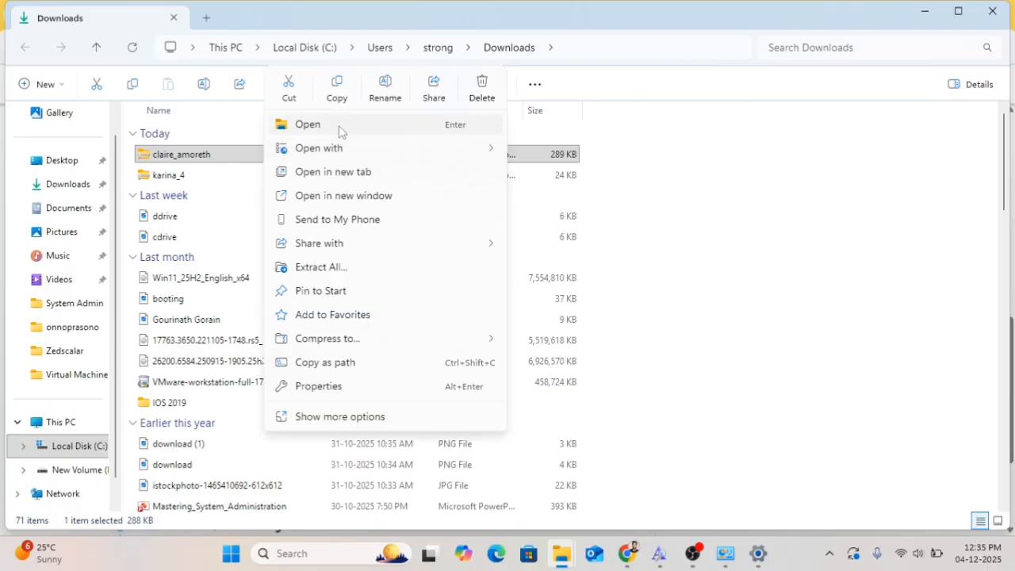
mouse_move(453, 154)
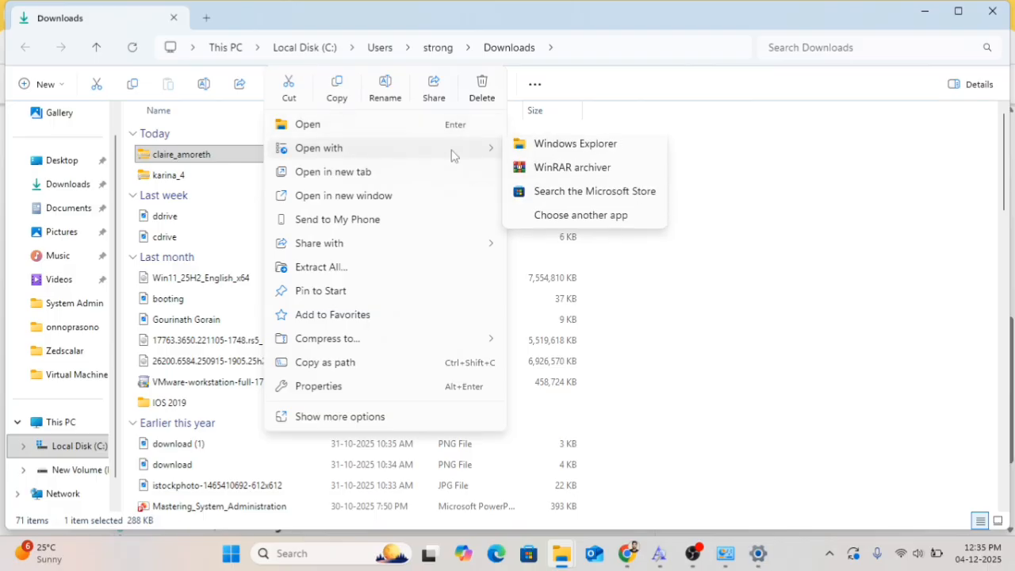
left_click(584, 153)
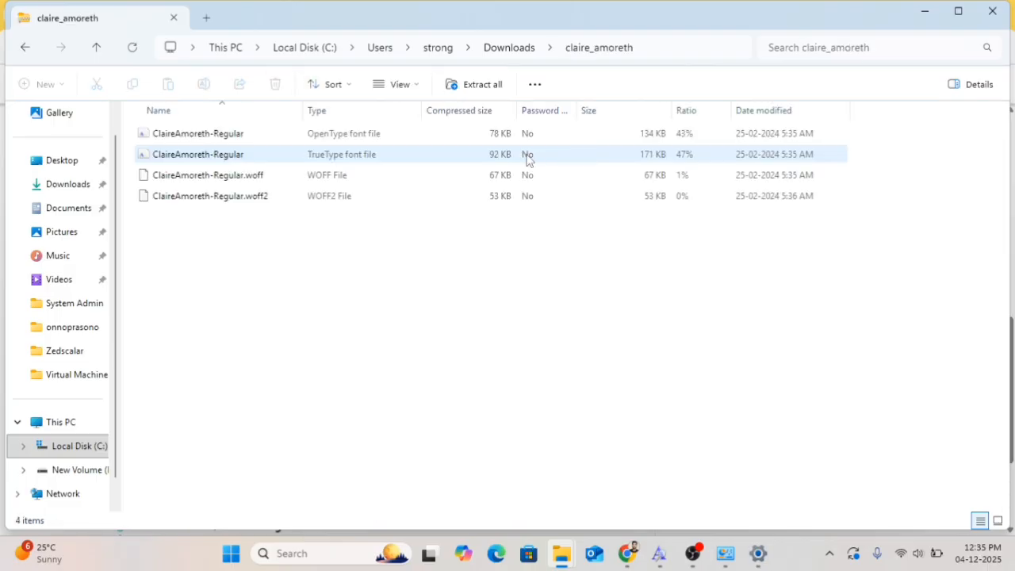
Preview the ClaireAmoreth-Regular OpenType file, close it, and install the TrueType version of the font
double_click(212, 136)
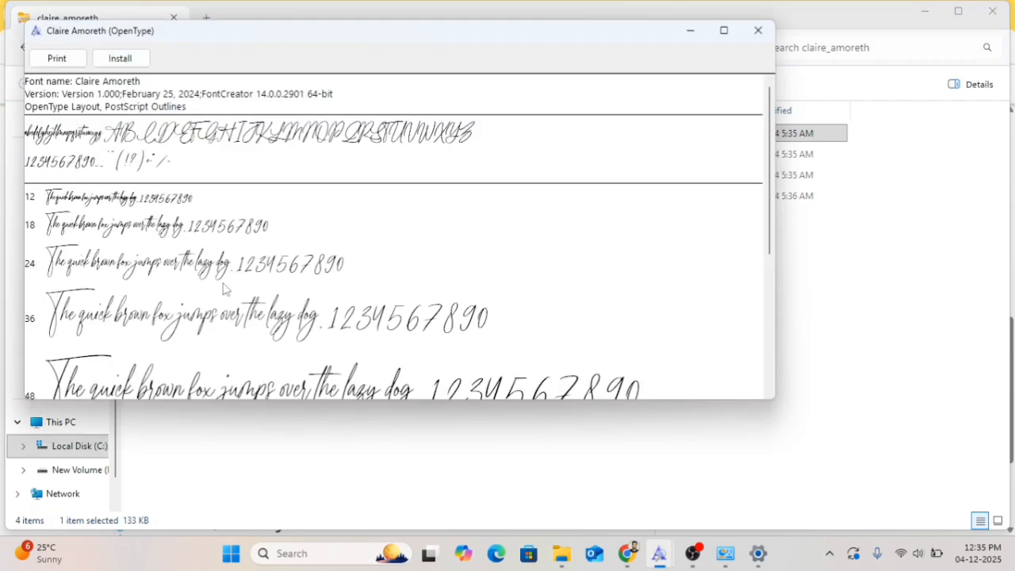
left_click(758, 30)
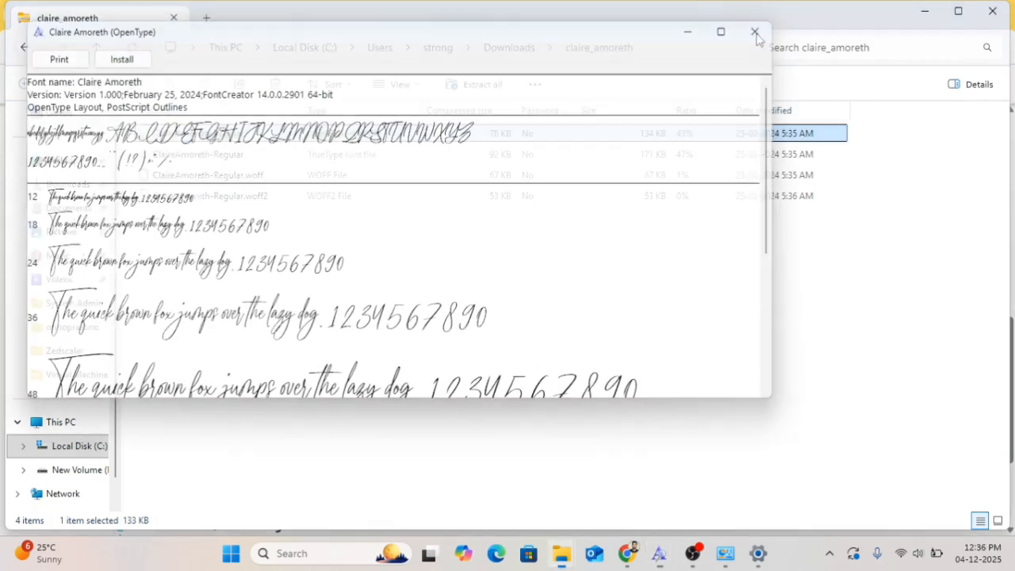
double_click(248, 159)
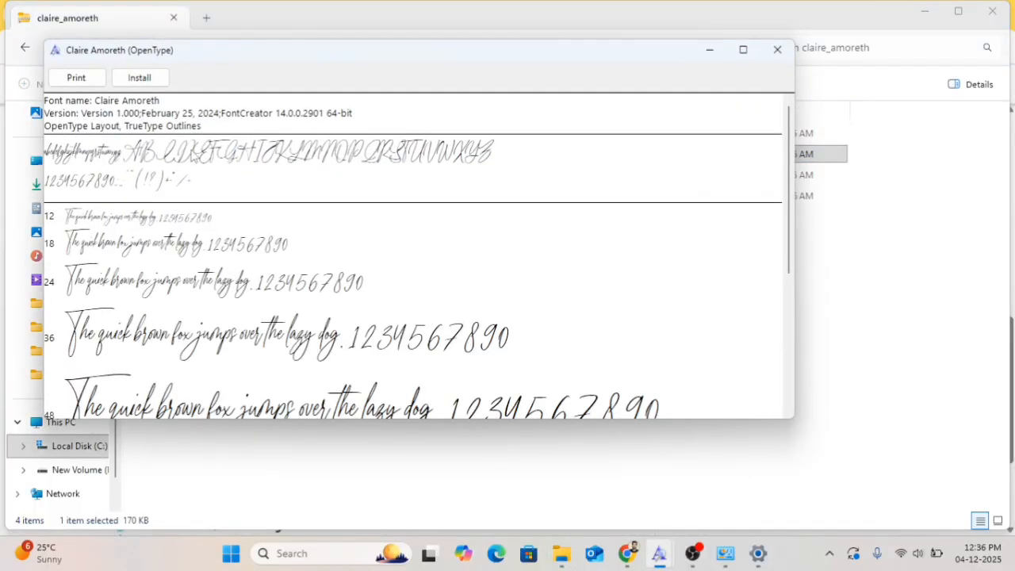
left_click(139, 77)
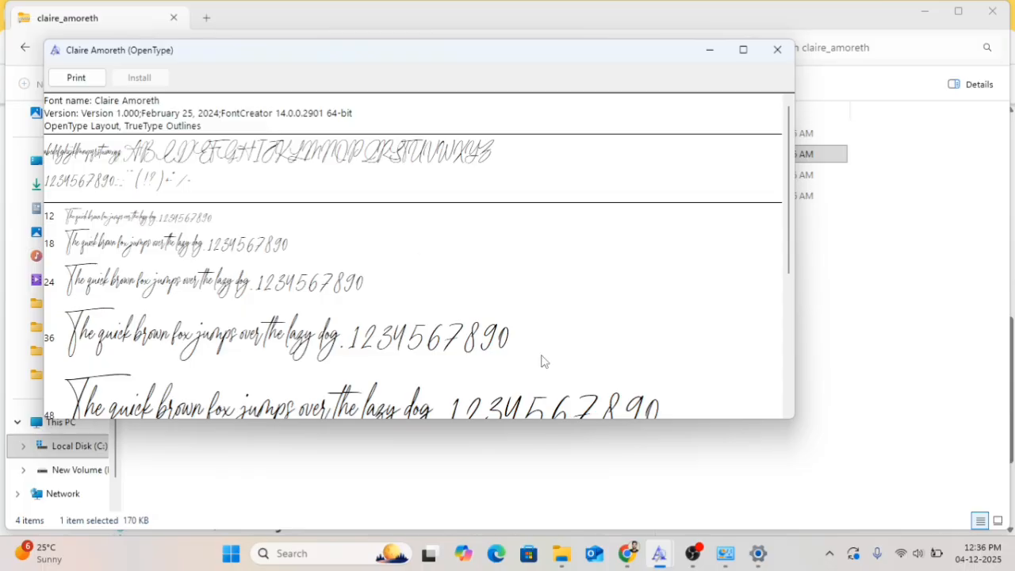
Return to Control Panel, open Fonts, and search the available fonts for cla
mouse_move(718, 561)
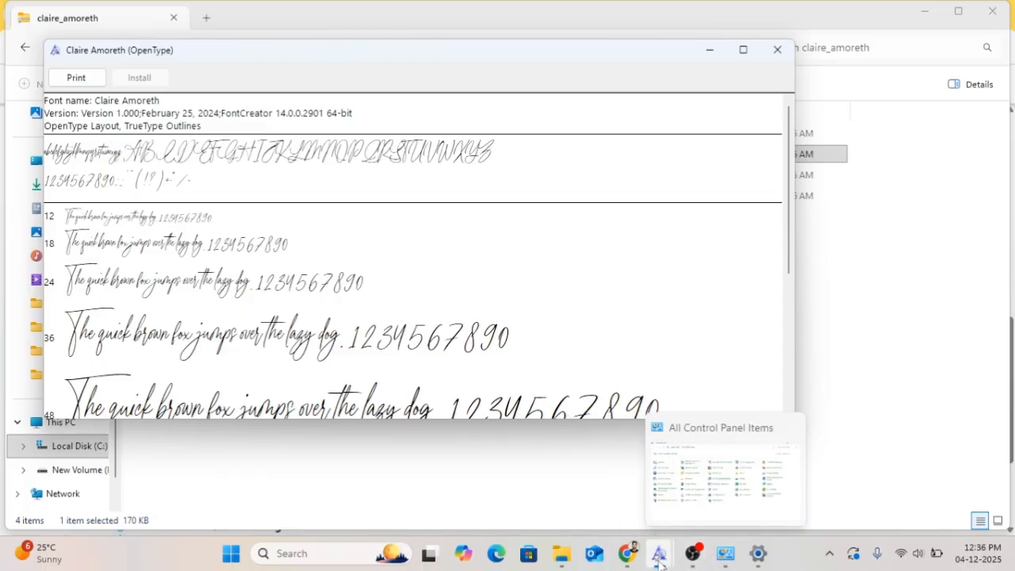
left_click(724, 553)
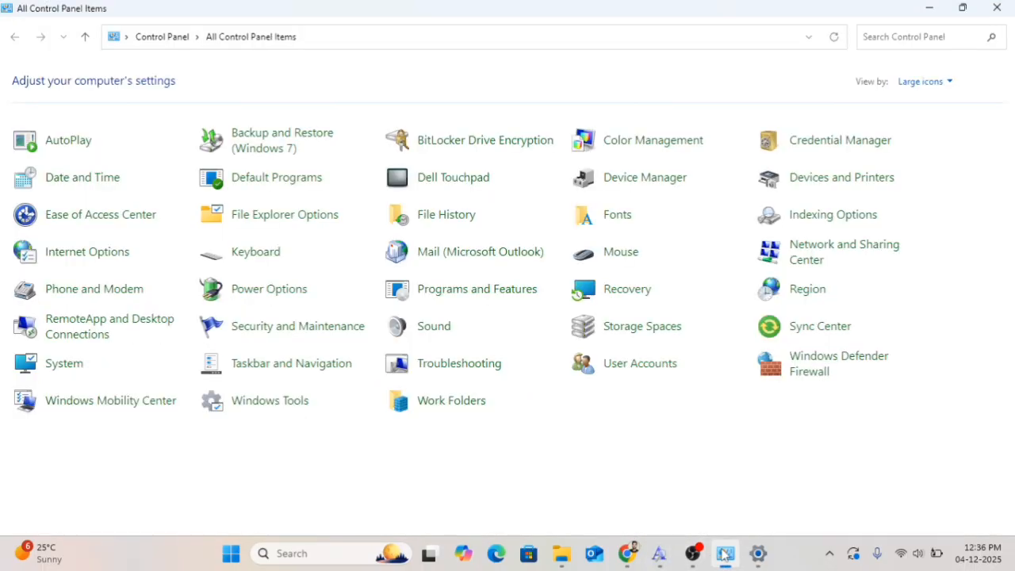
left_click(609, 219)
scroll(365, 392, "down", 1)
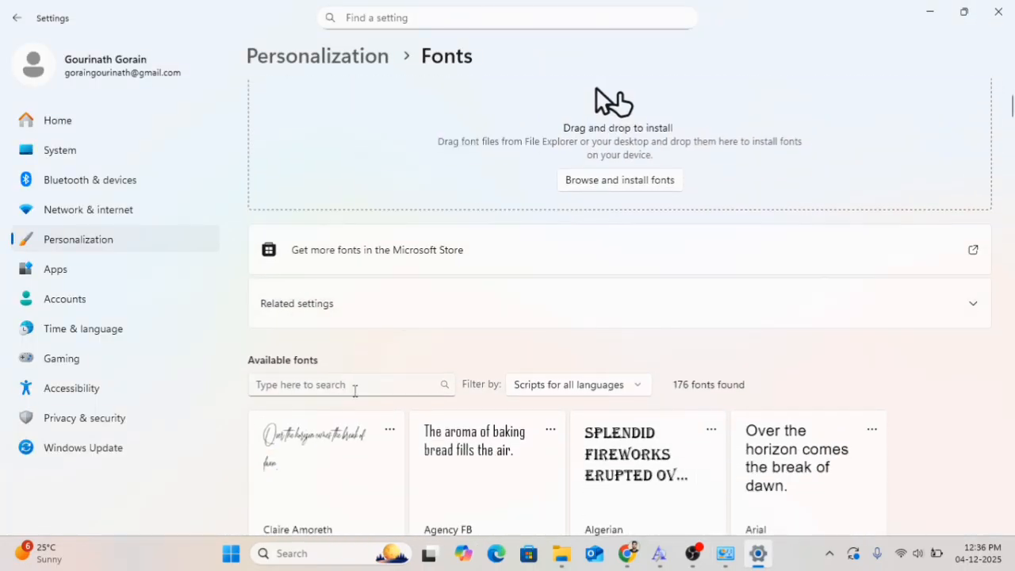
left_click(355, 390)
type("cla")
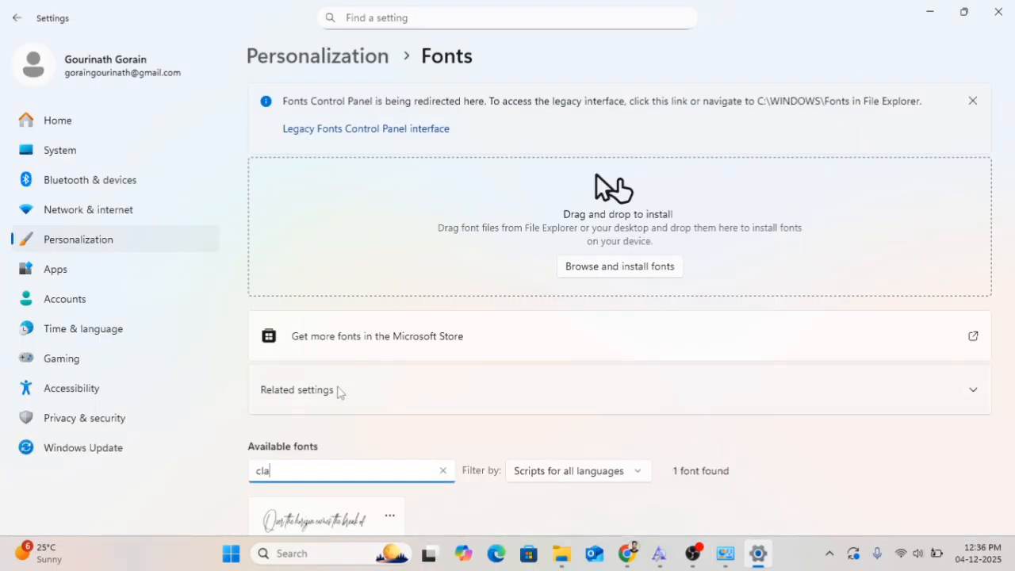
Uninstall the Claire Amoreth font family permanently from the Fonts settings
scroll(339, 391, "down", 2)
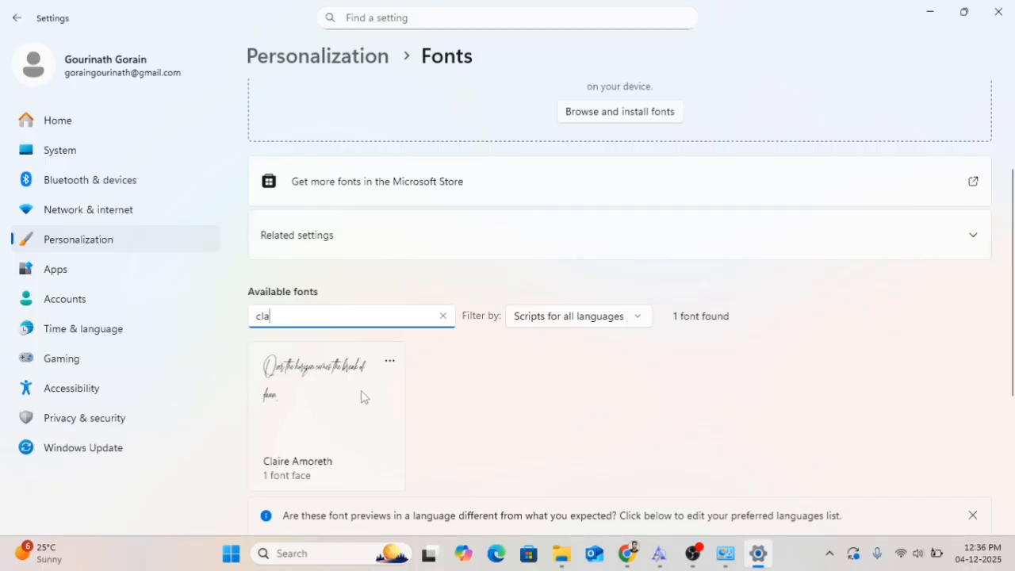
left_click(389, 361)
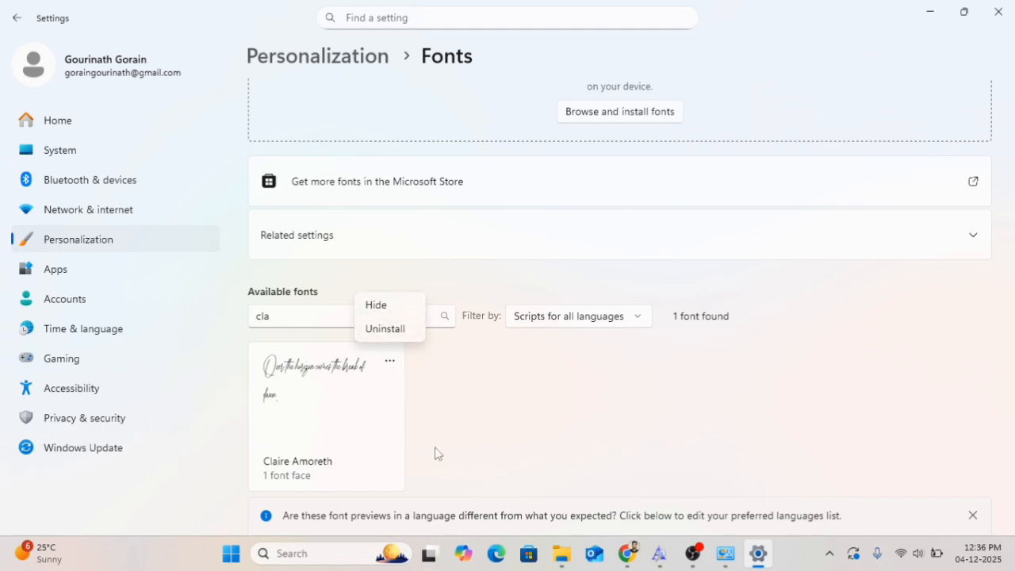
left_click(383, 332)
left_click(428, 318)
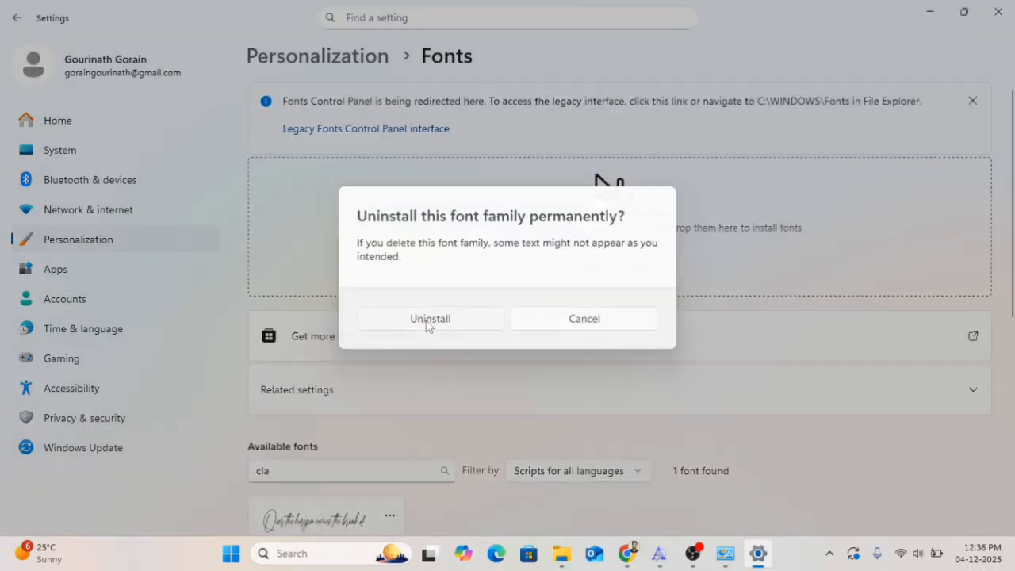
scroll(442, 397, "down", 2)
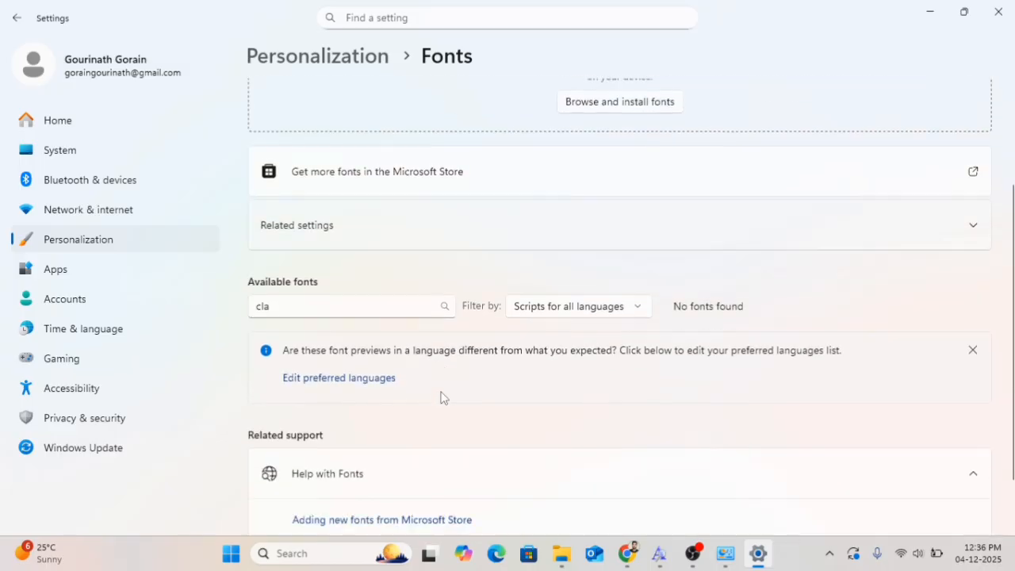
left_click(318, 312)
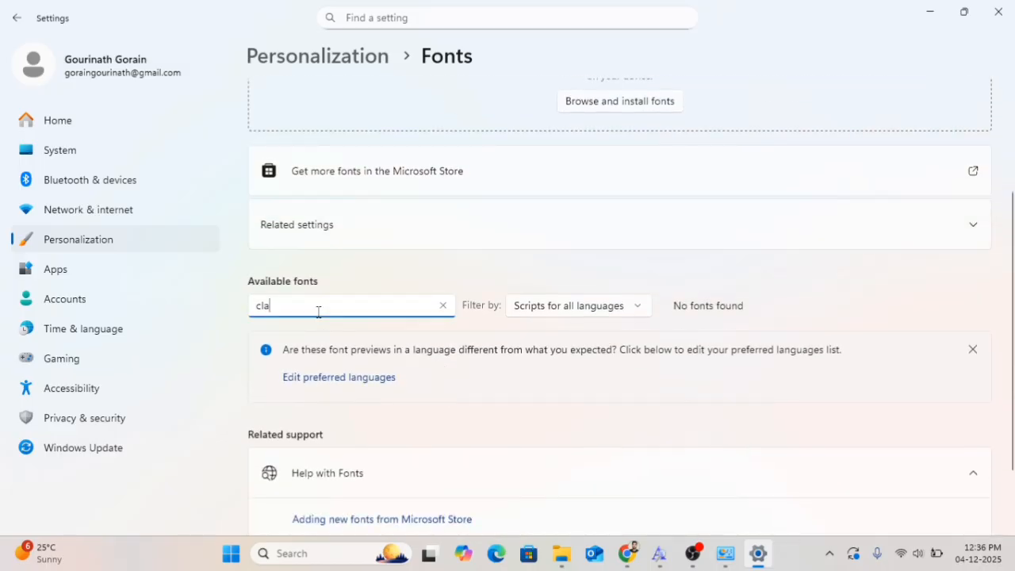
Clear the font search box so all available fonts are listed again
scroll(411, 389, "down", 1)
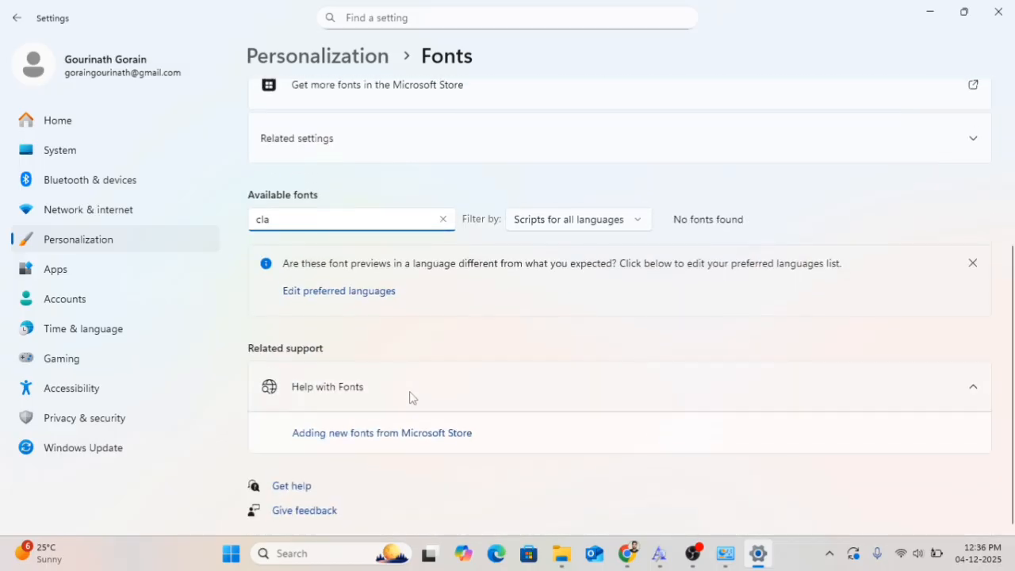
scroll(410, 396, "up", 3)
key("BackSpace")
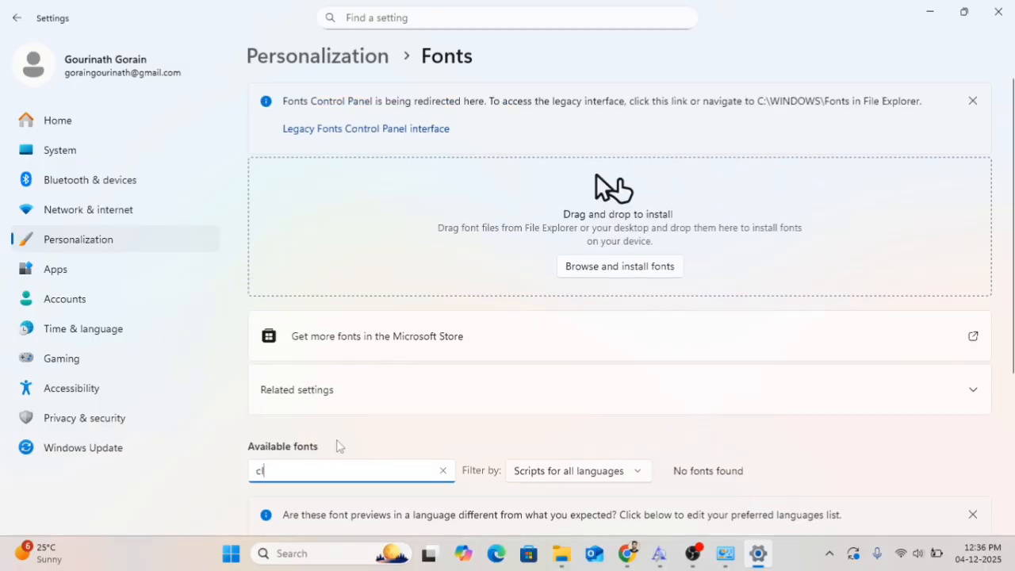
key("BackSpace")
key("BackSpace")
scroll(338, 442, "down", 1)
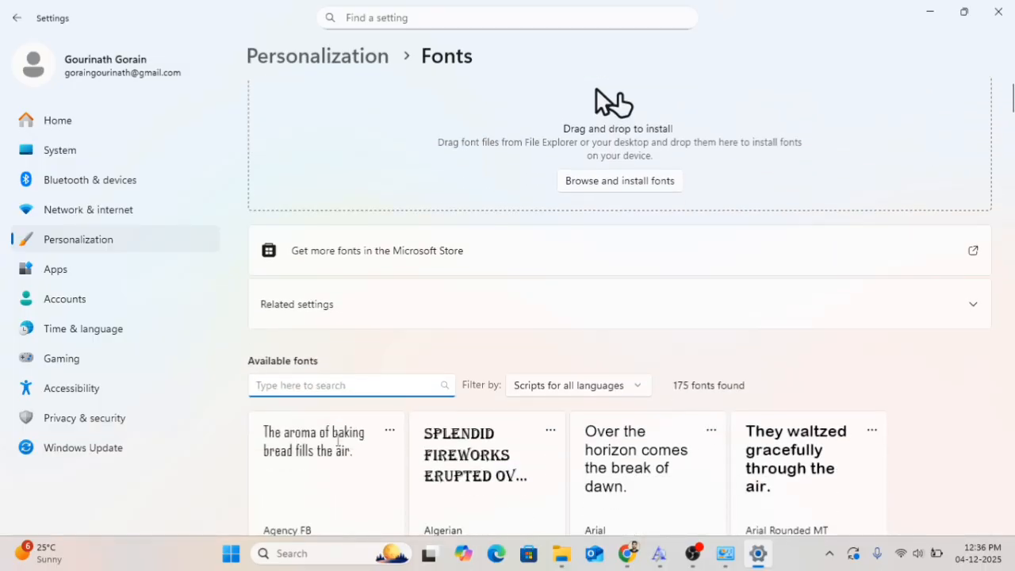
Switch to Control Panel, open Network and Sharing Center, and go to the adapter settings
left_click(724, 554)
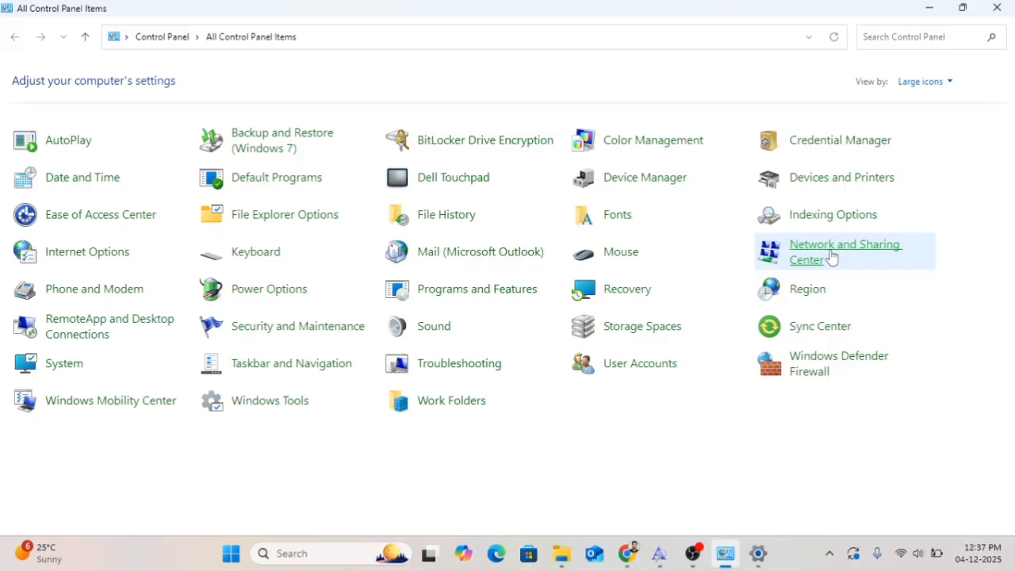
left_click(831, 254)
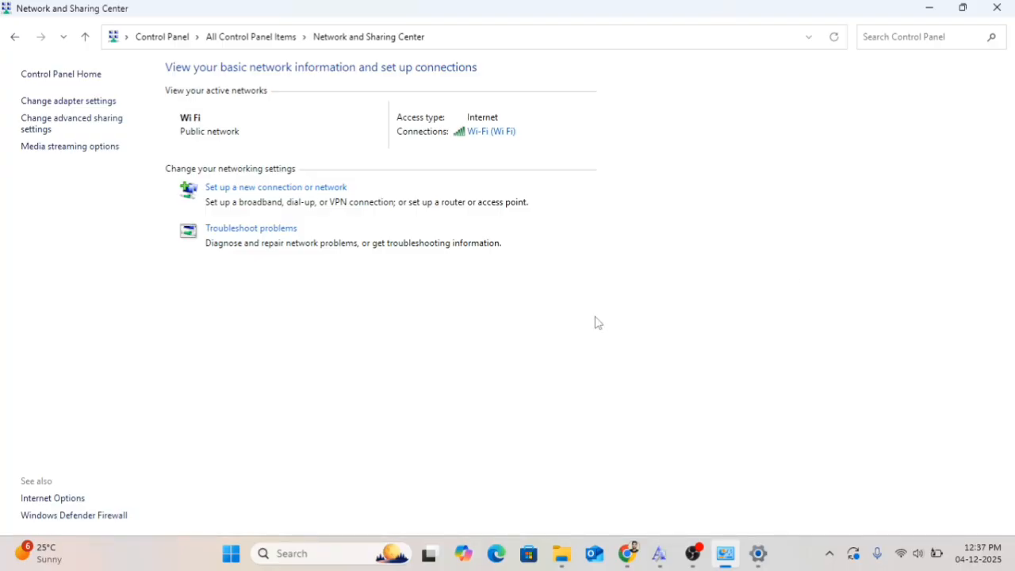
left_click(69, 103)
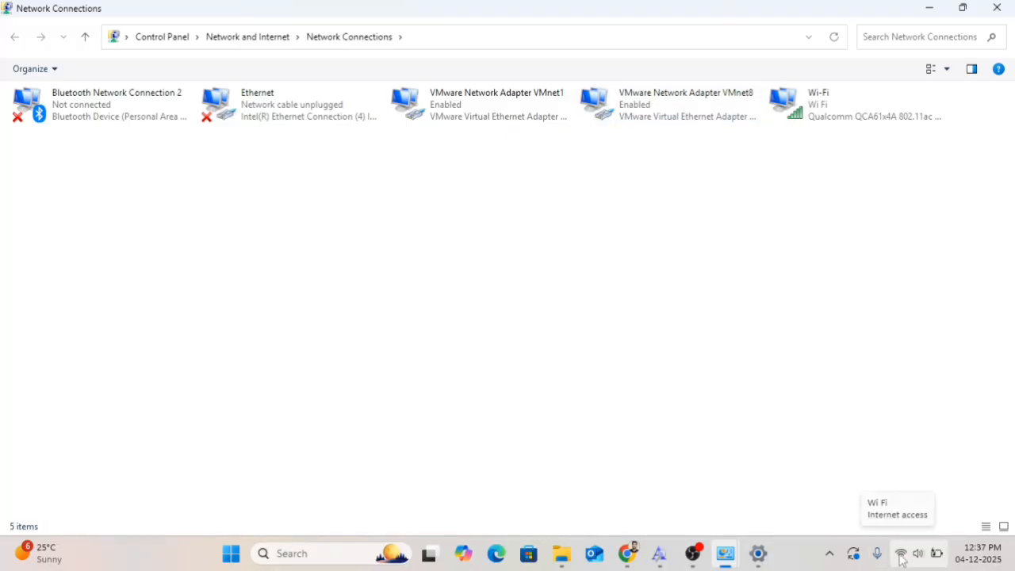
Open the Wi-Fi adapter's properties, inspect its Internet Protocol Version 4 (TCP/IPv4) settings, and close both dialogs
right_click(817, 105)
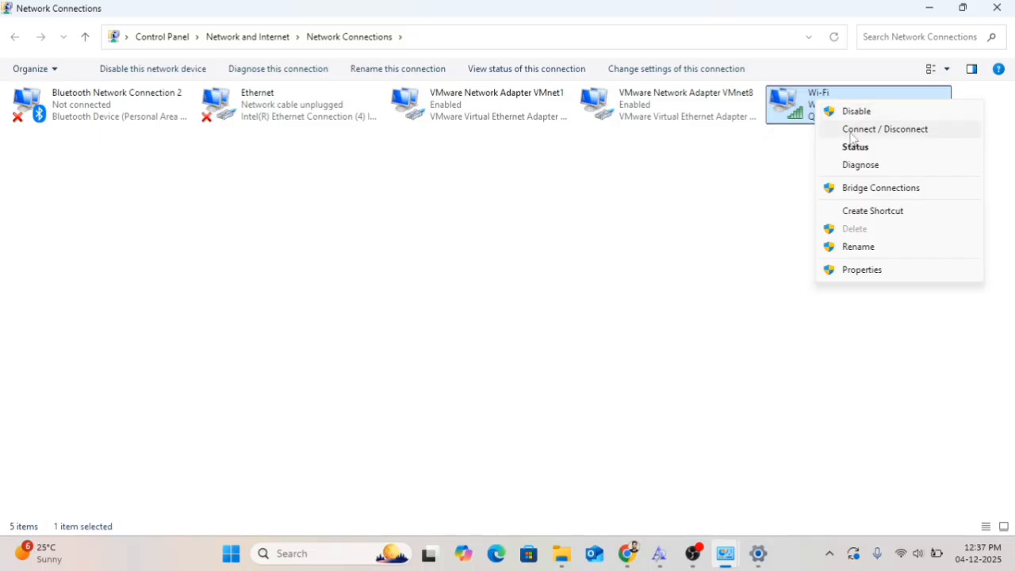
left_click(859, 272)
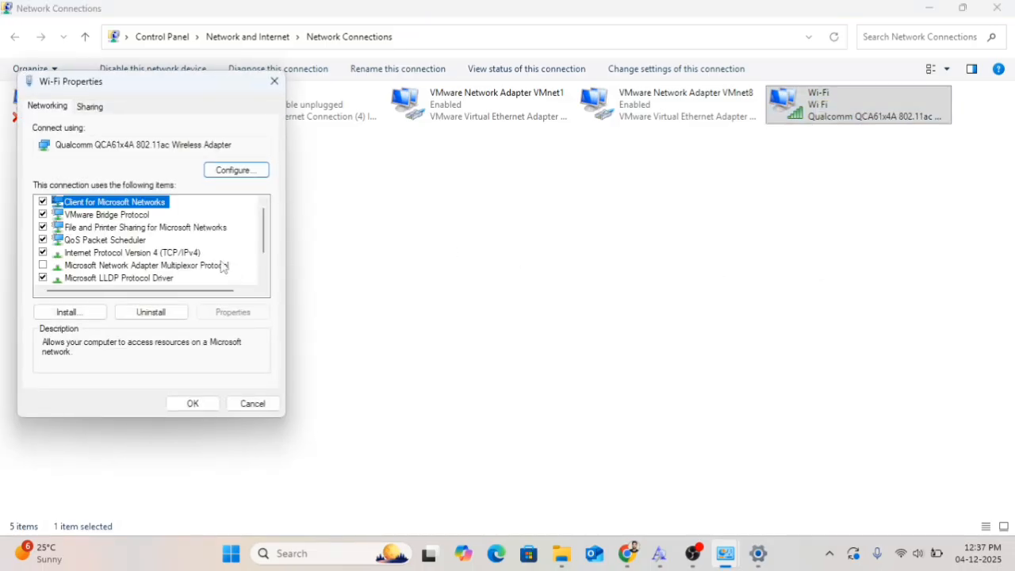
left_click(183, 253)
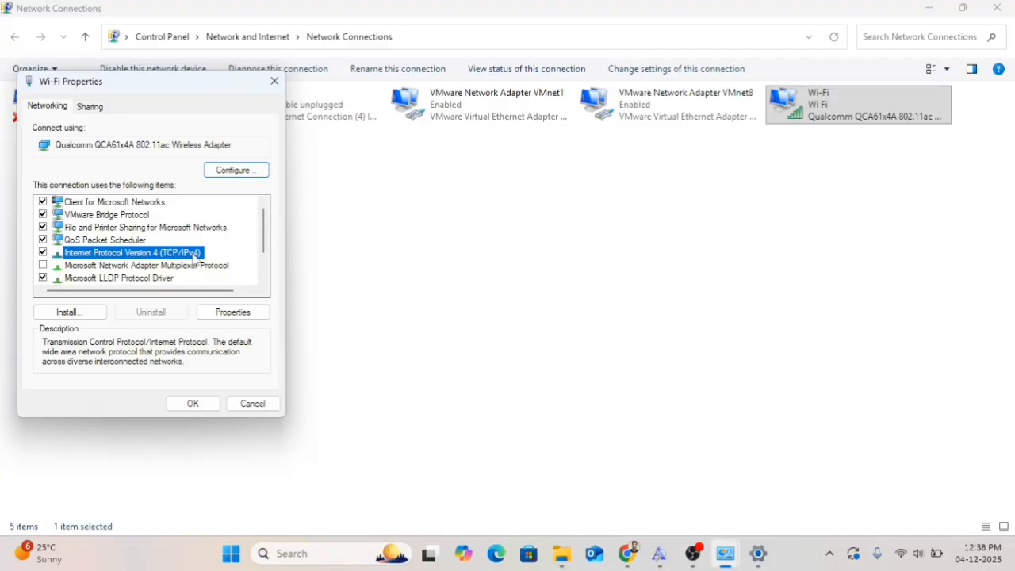
left_click(235, 313)
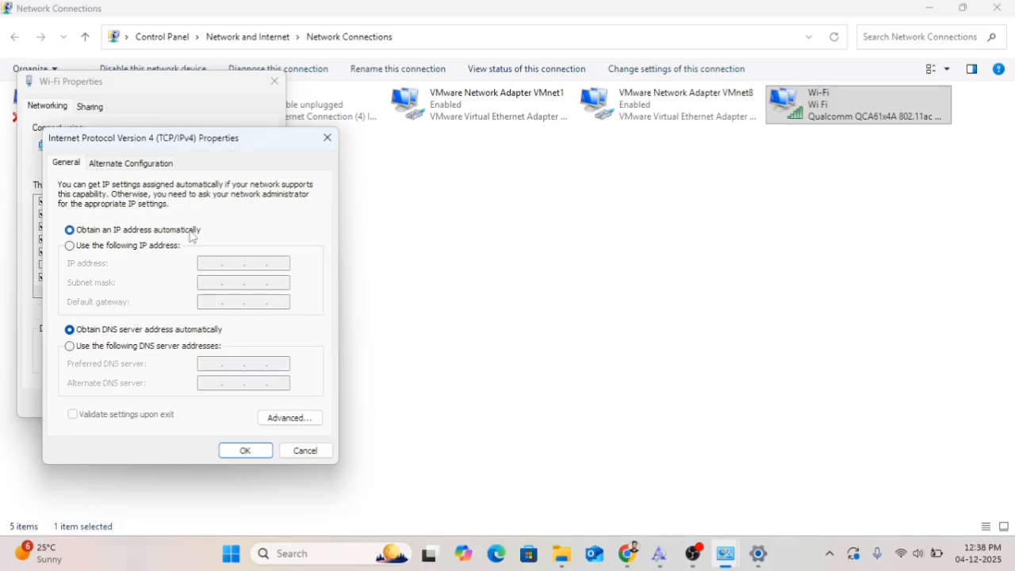
left_click(246, 450)
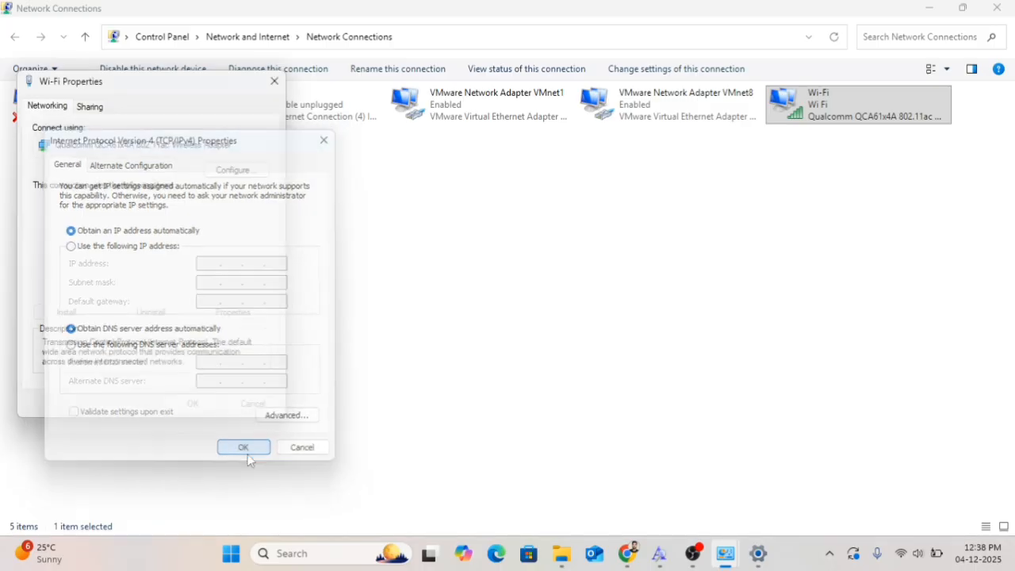
left_click(198, 407)
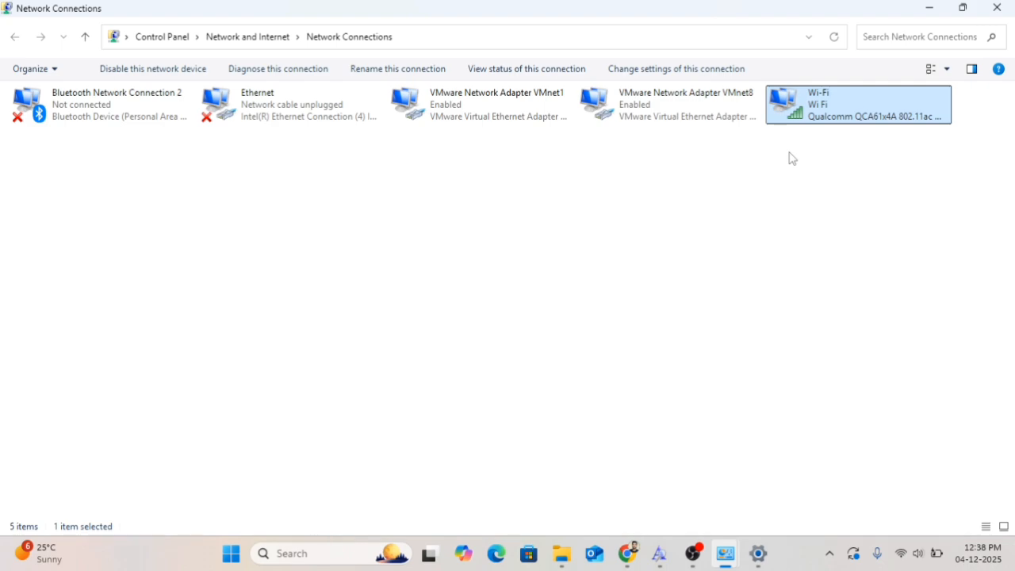
Disable the Wi-Fi adapter and then enable it again
right_click(838, 109)
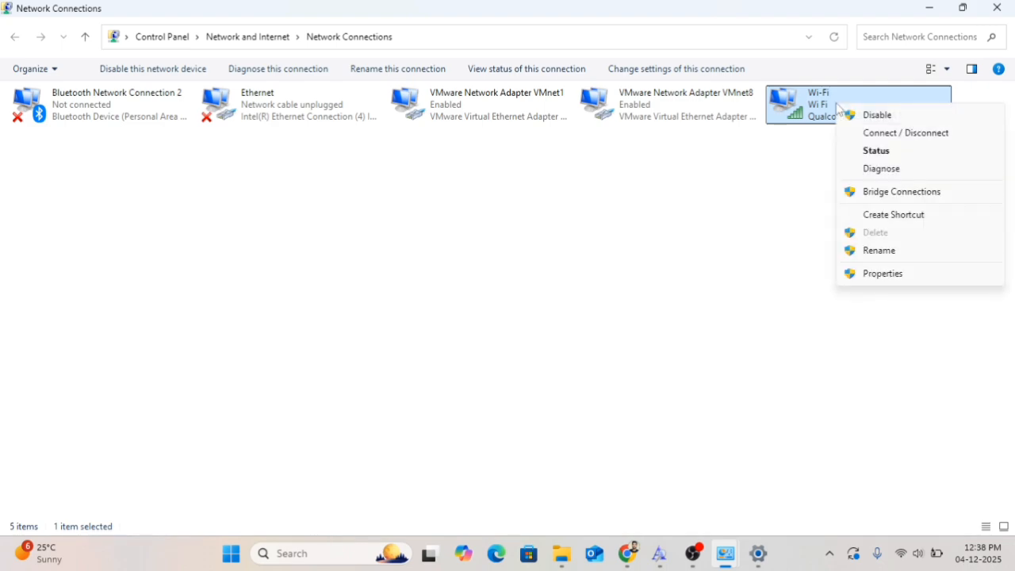
left_click(870, 116)
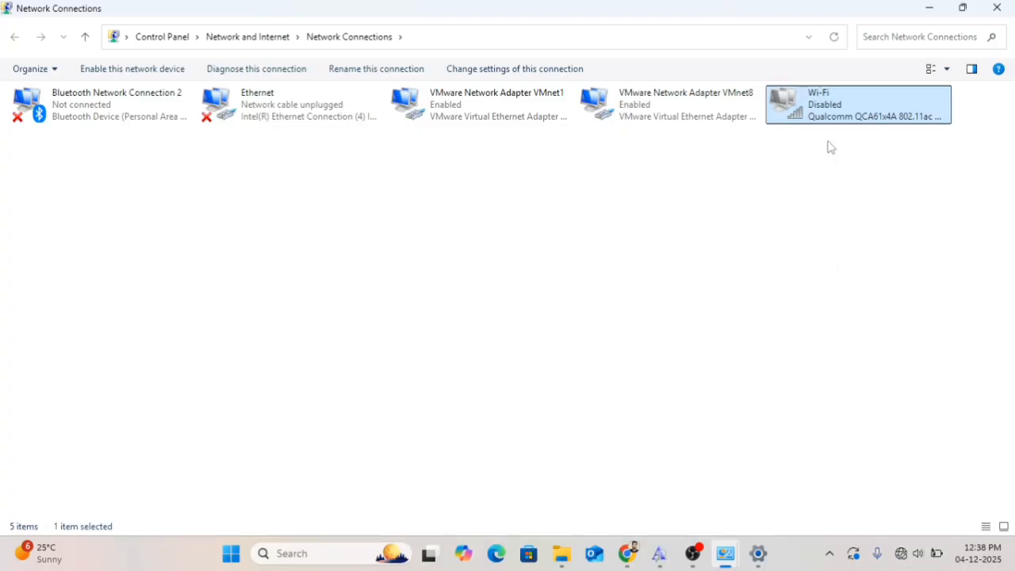
right_click(832, 108)
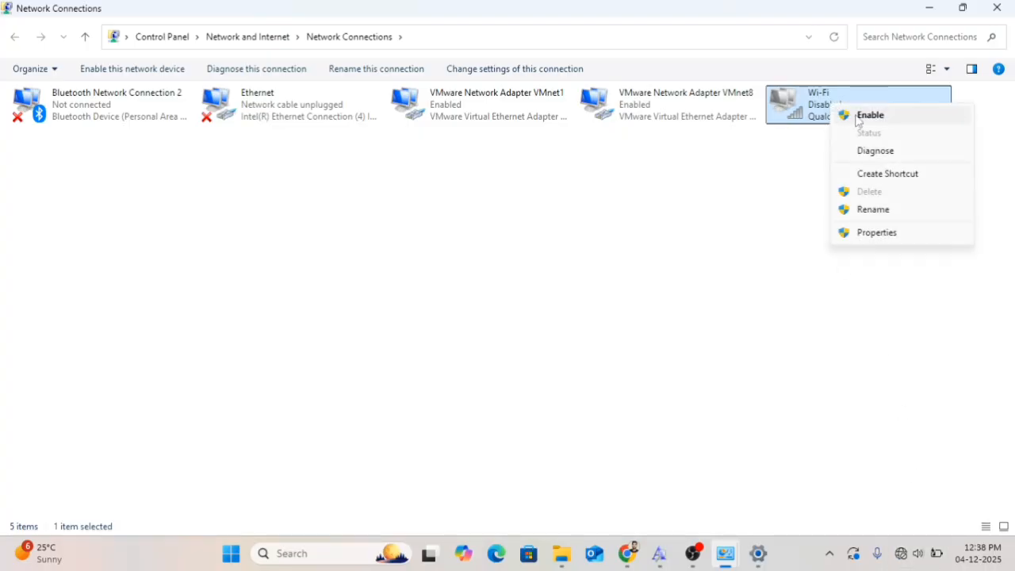
left_click(861, 117)
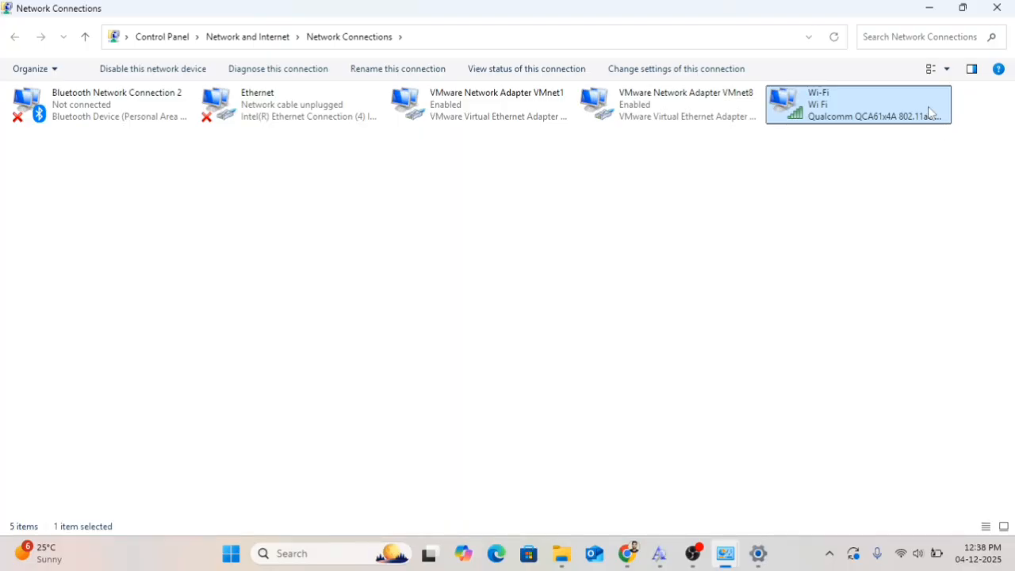
Open the Wi-Fi status, view the wireless network properties' Security tab, and show the network security key characters
right_click(817, 108)
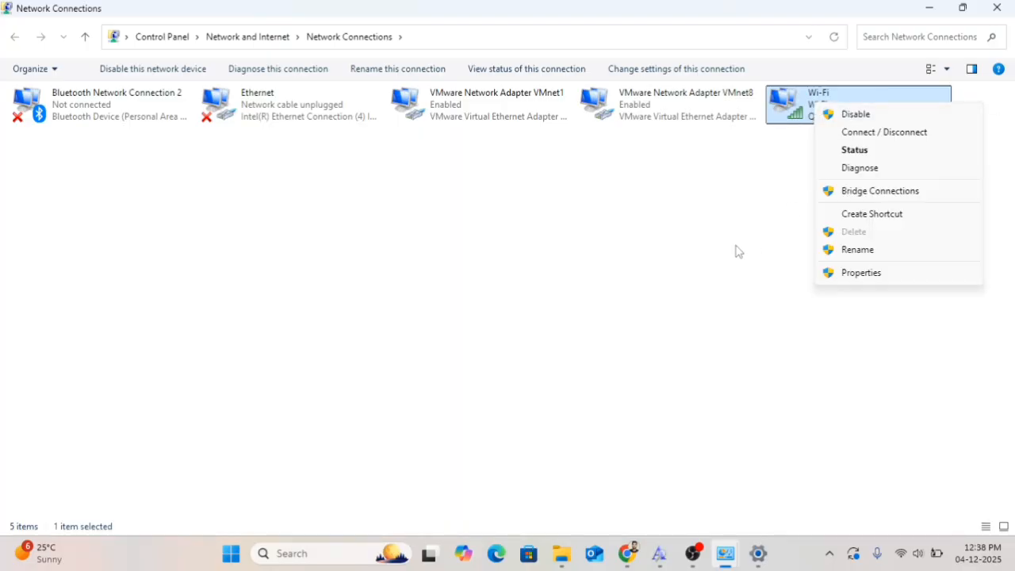
left_click(856, 150)
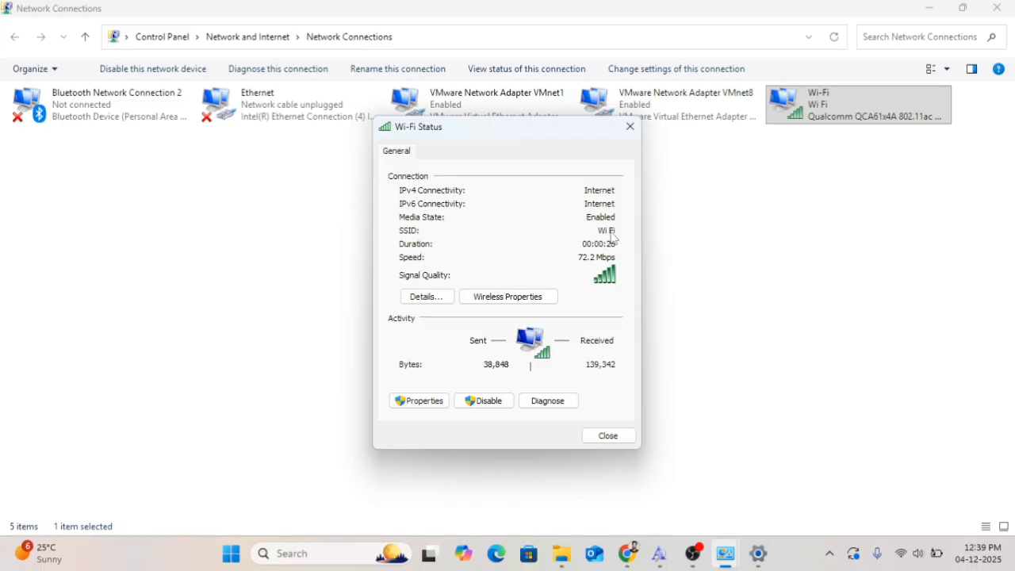
left_click(507, 298)
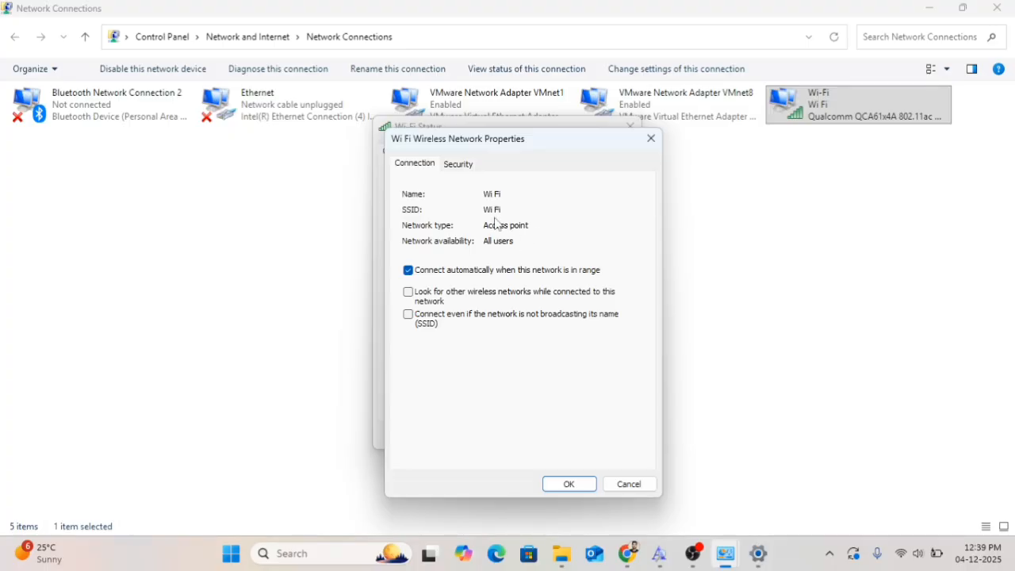
left_click(466, 168)
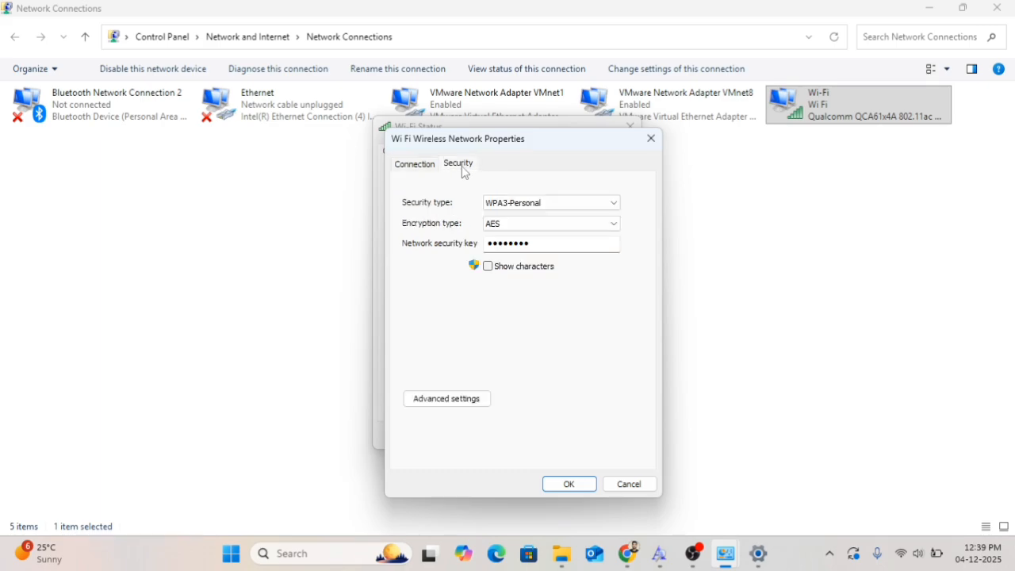
left_click(488, 269)
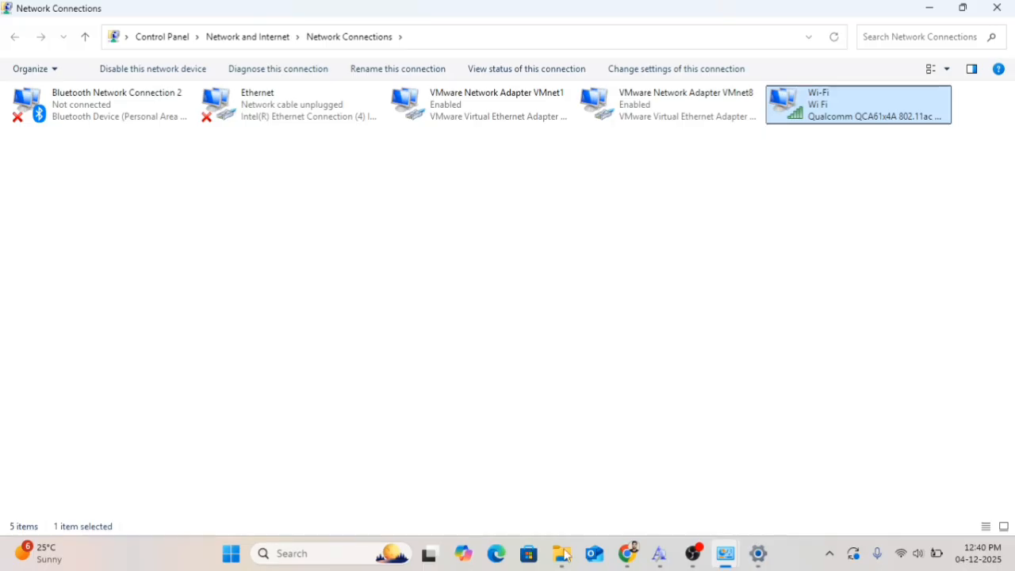
Search for cmd and run Command Prompt as administrator
left_click(327, 553)
type("cmd")
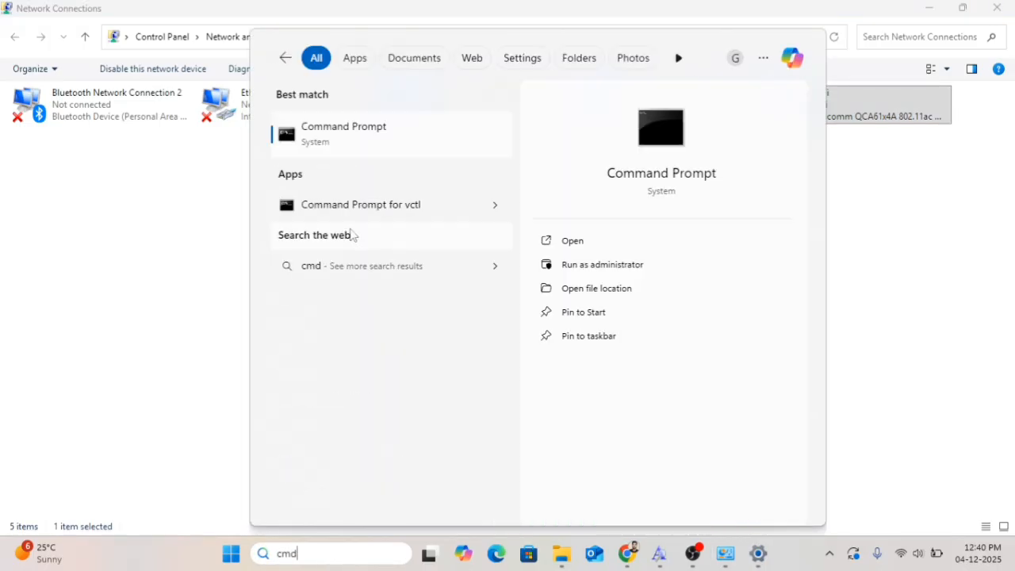
right_click(333, 140)
left_click(404, 157)
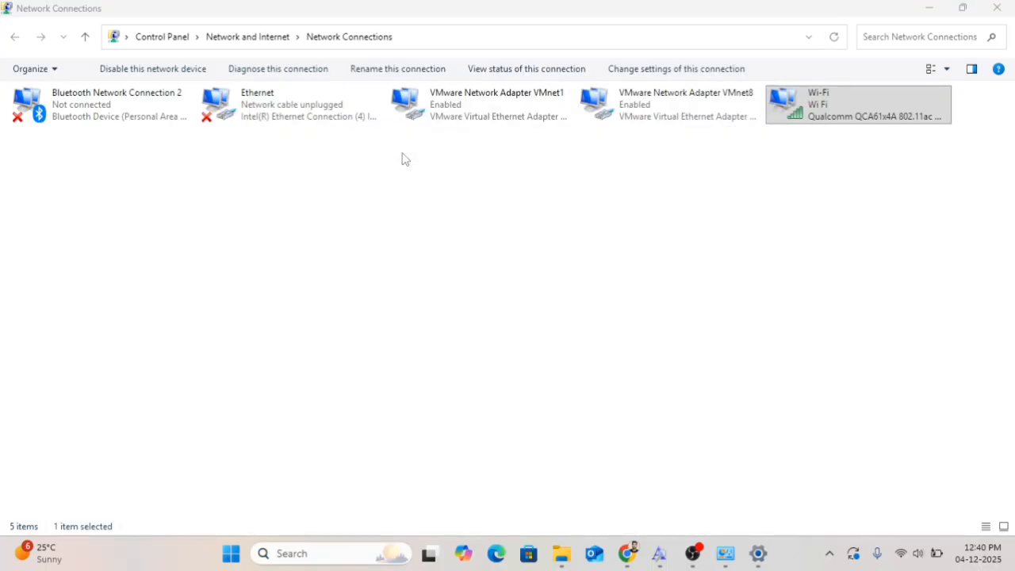
Run a continuous ping with ping 127.0.0.1 -t and stop it
type("ping 1")
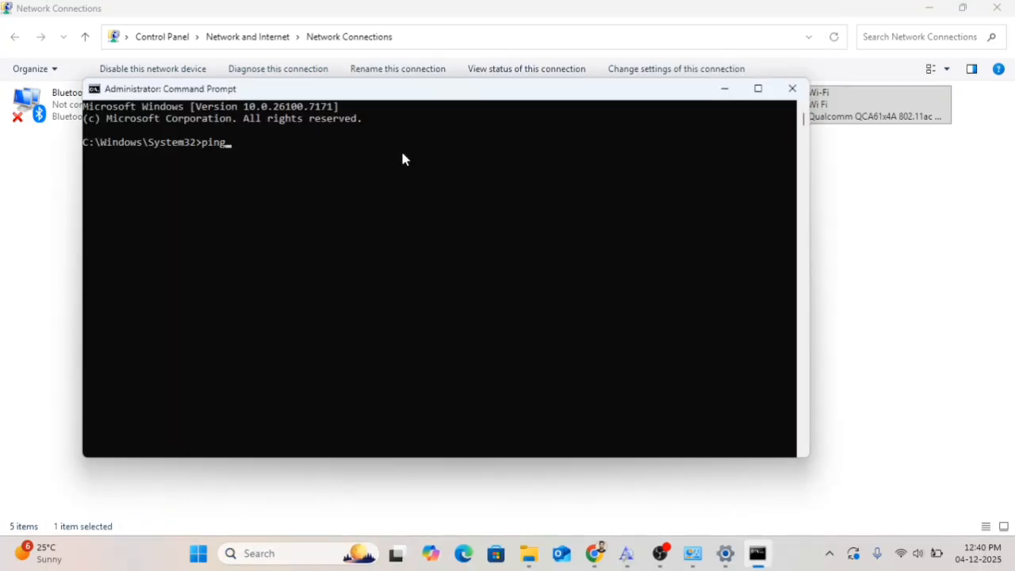
type("27.0.0.1 -t")
key("Return")
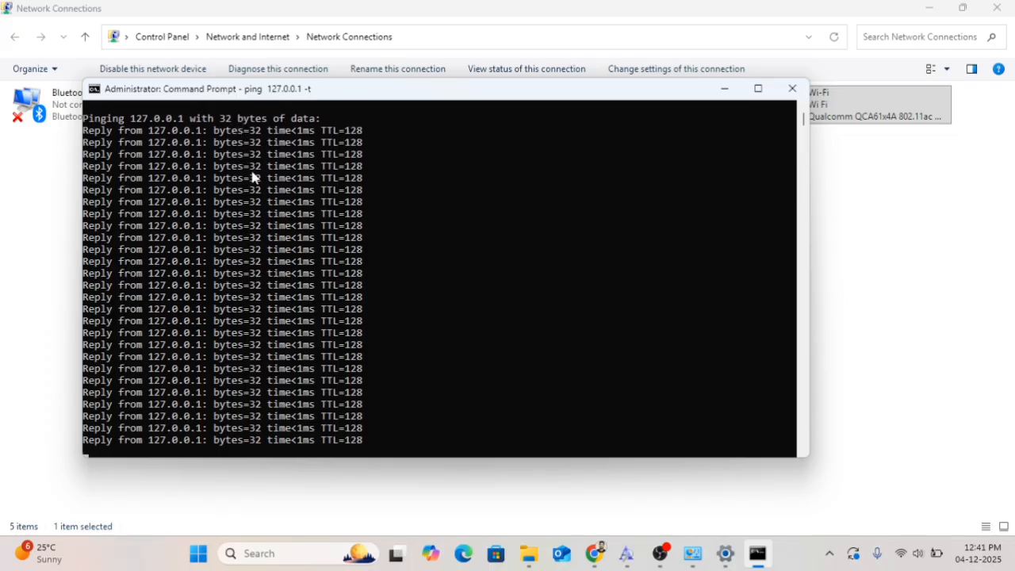
scroll(252, 178, "up", 1)
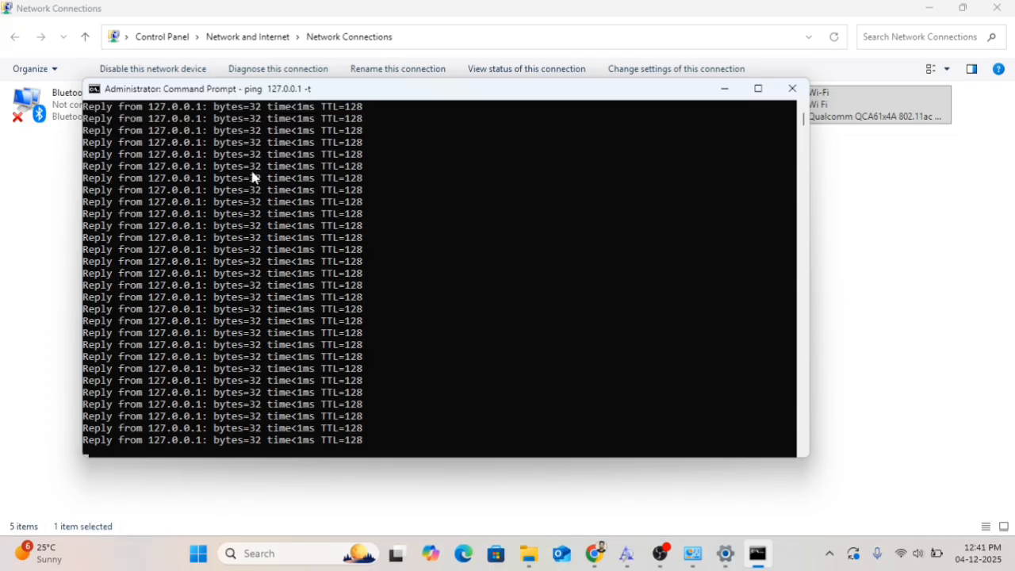
key("ctrl+c")
Select and copy the ping 127.0.0.1 -t command line in the console
scroll(333, 158, "up", 5)
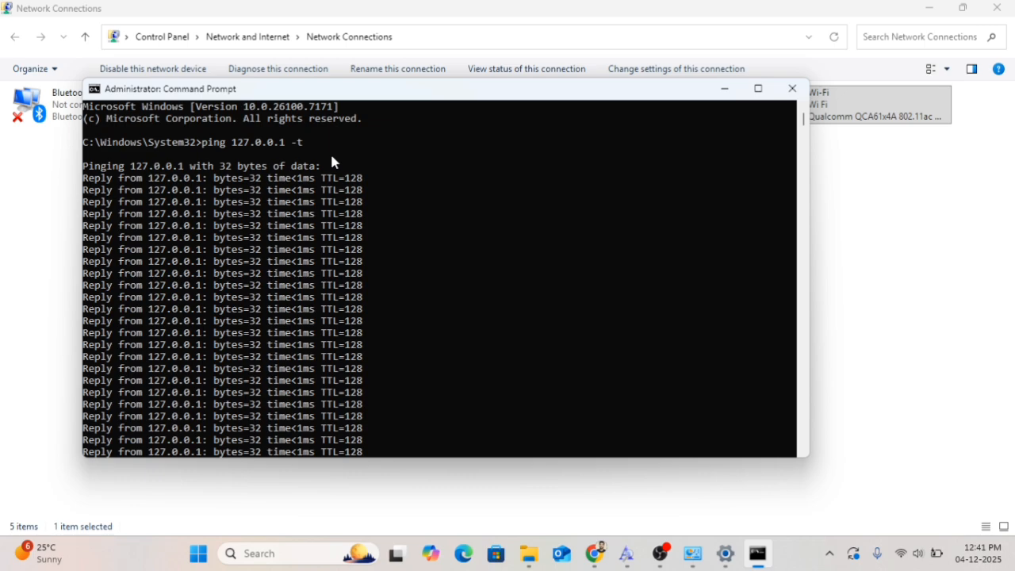
left_click_drag(232, 143, 287, 149)
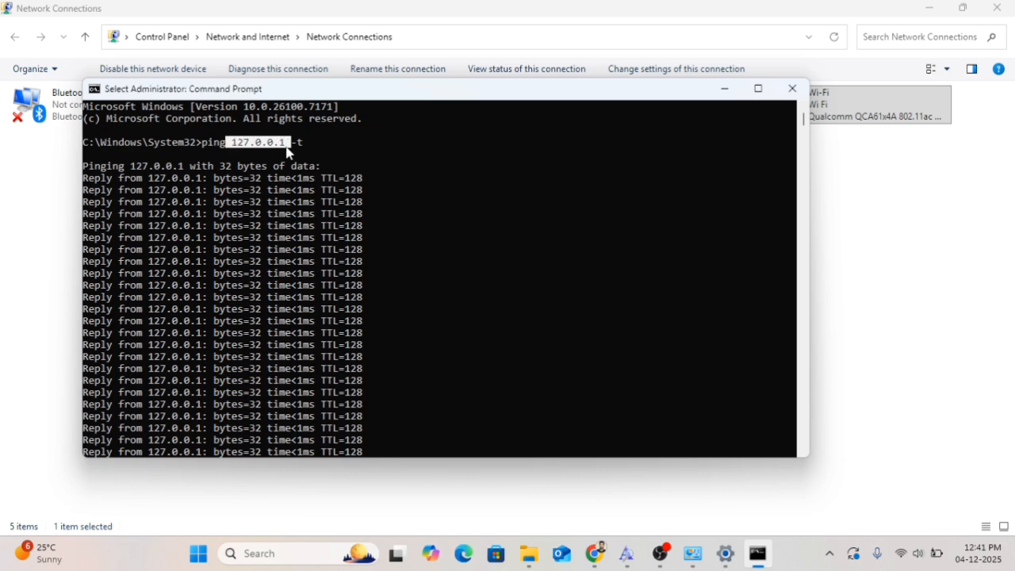
left_click(203, 148)
left_click_drag(206, 151, 303, 147)
key("ctrl+c")
key("ctrl+c")
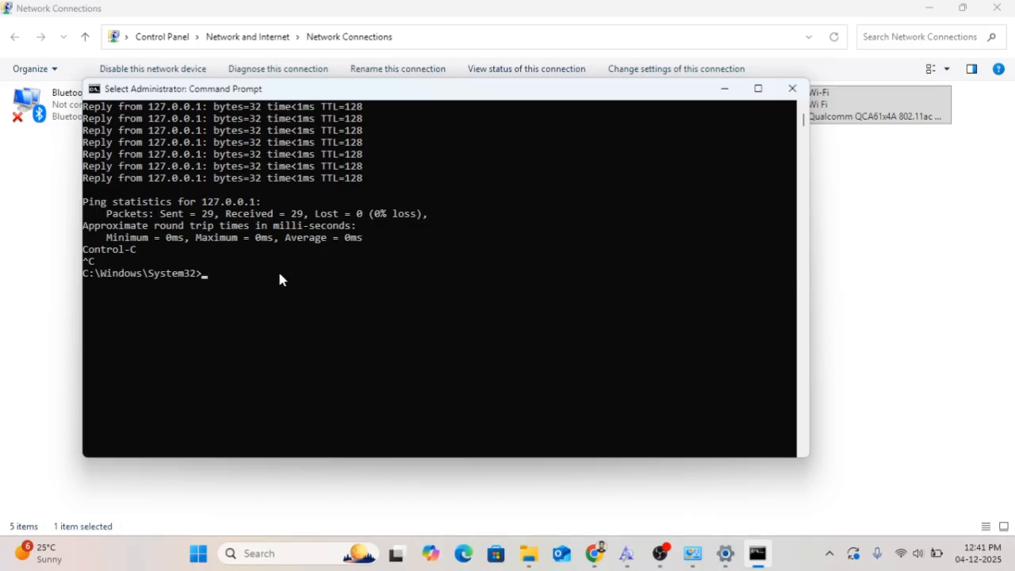
scroll(269, 277, "up", 9)
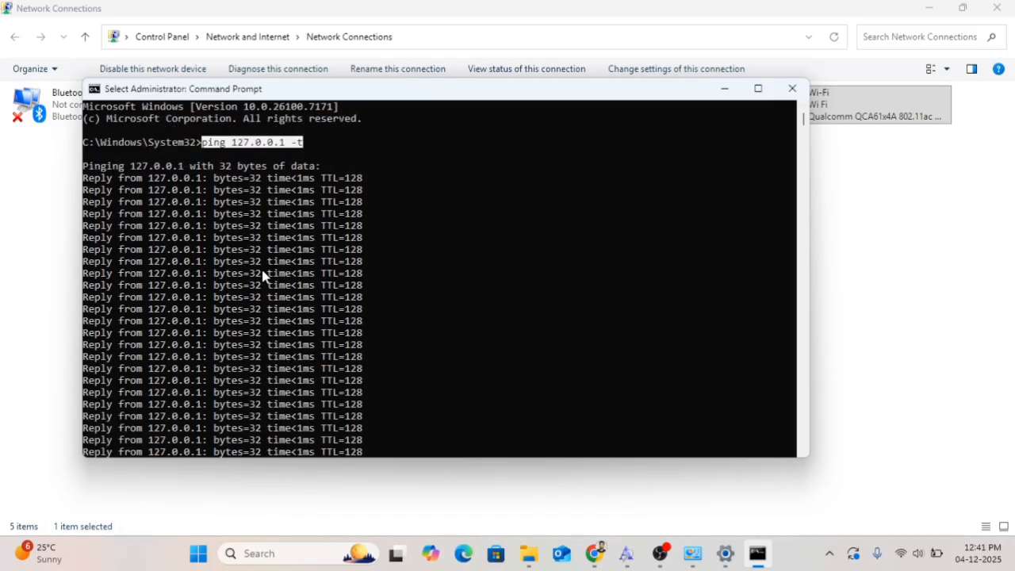
scroll(264, 275, "down", 1)
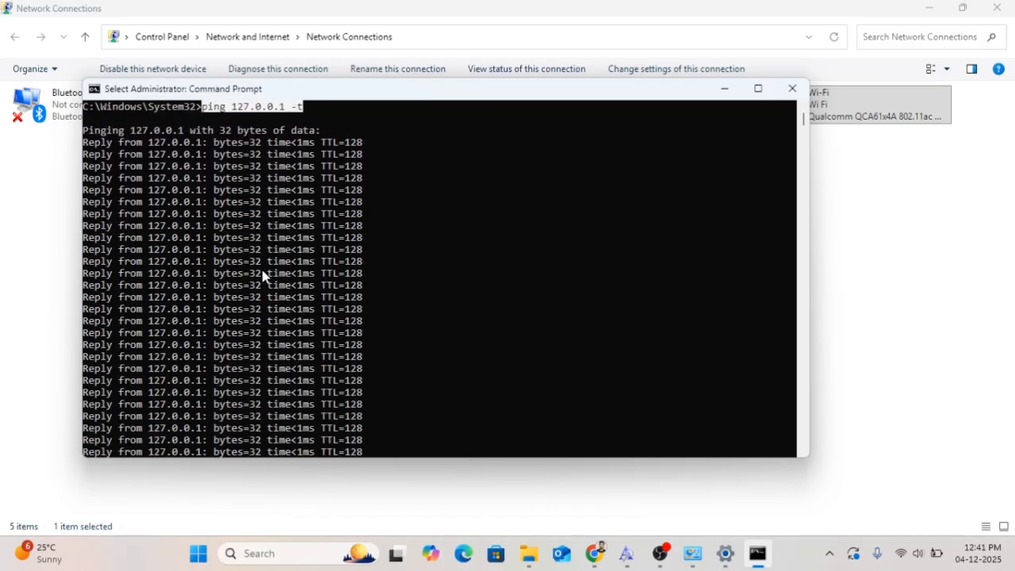
scroll(264, 275, "up", 1)
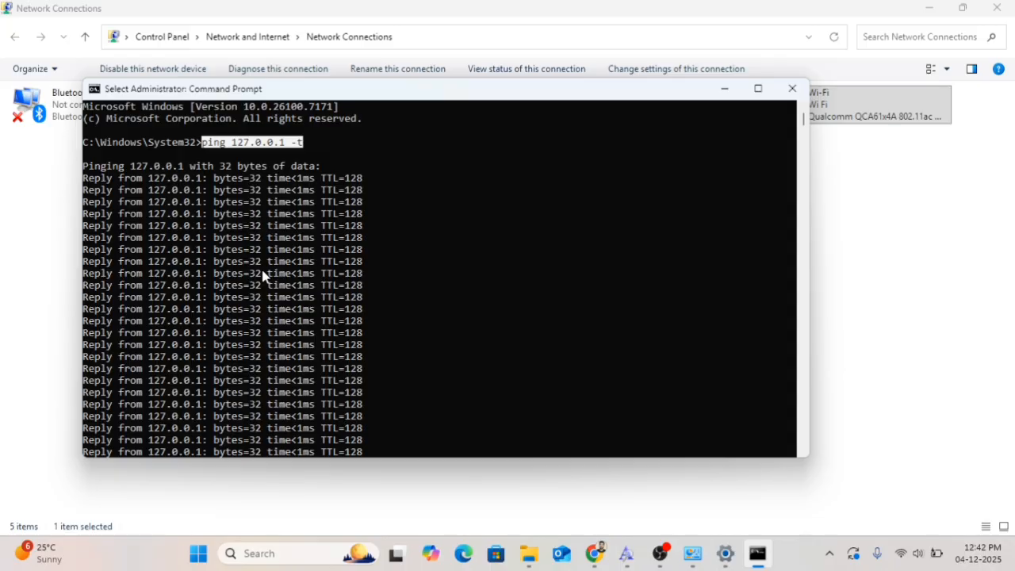
Switch back to Network and Sharing Center and return to All Control Panel Items
left_click(692, 555)
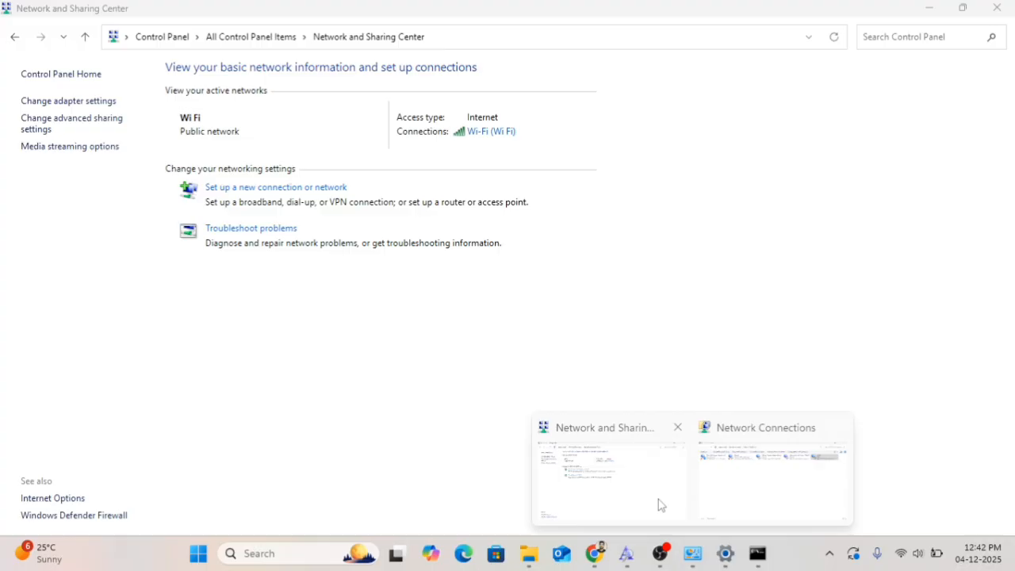
left_click(660, 504)
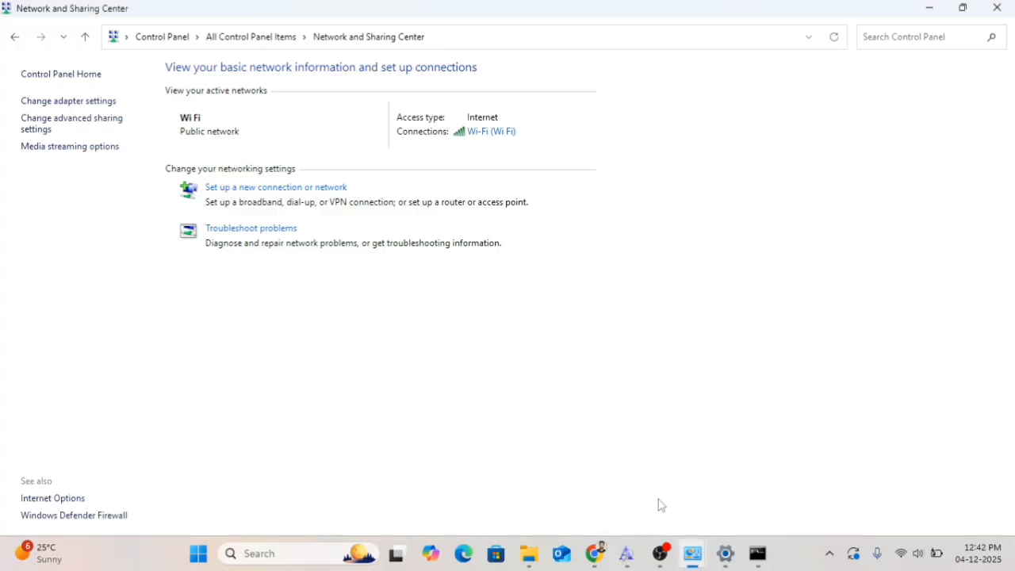
left_click(241, 41)
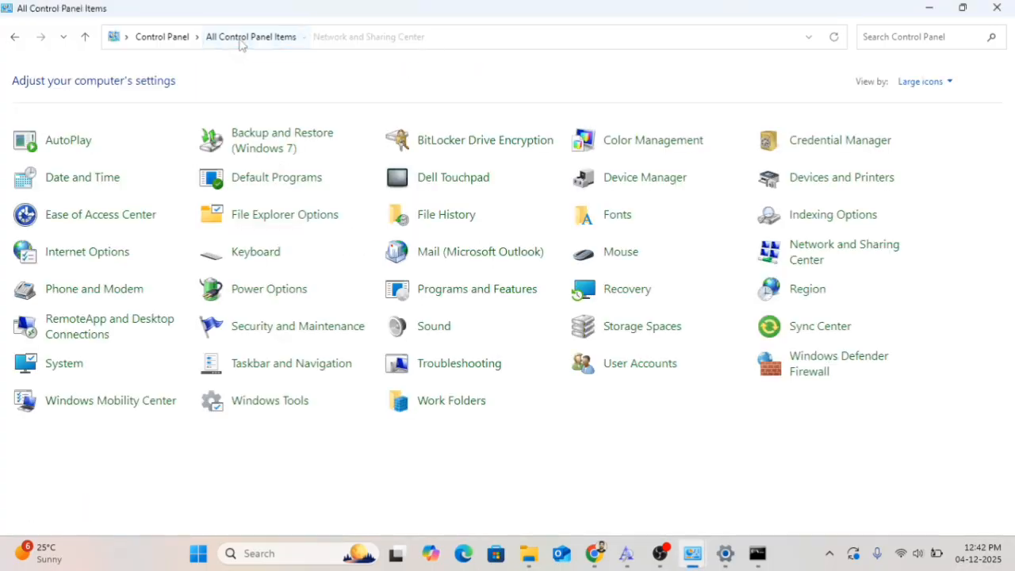